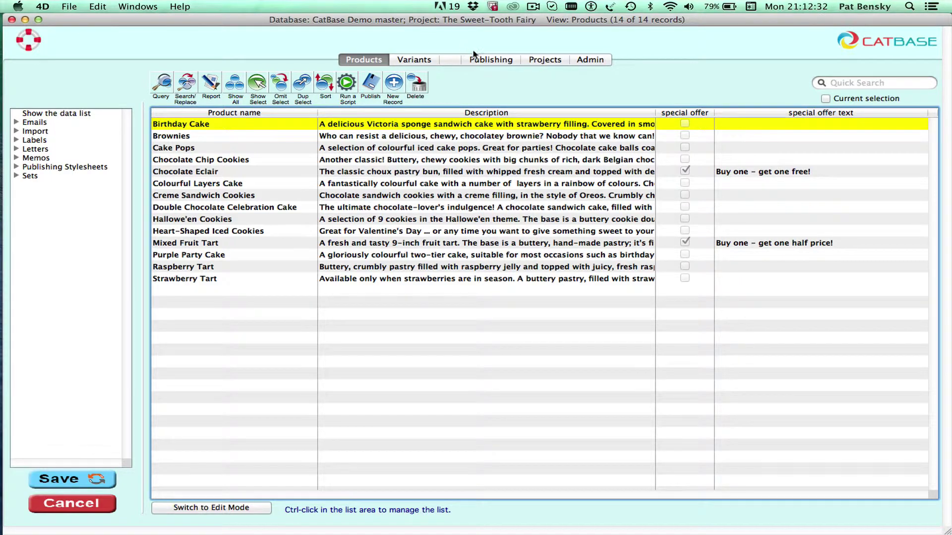
Go to CatBase's Publishing section and expand the Publishing Projects list to reach Catalog – Word
click(490, 60)
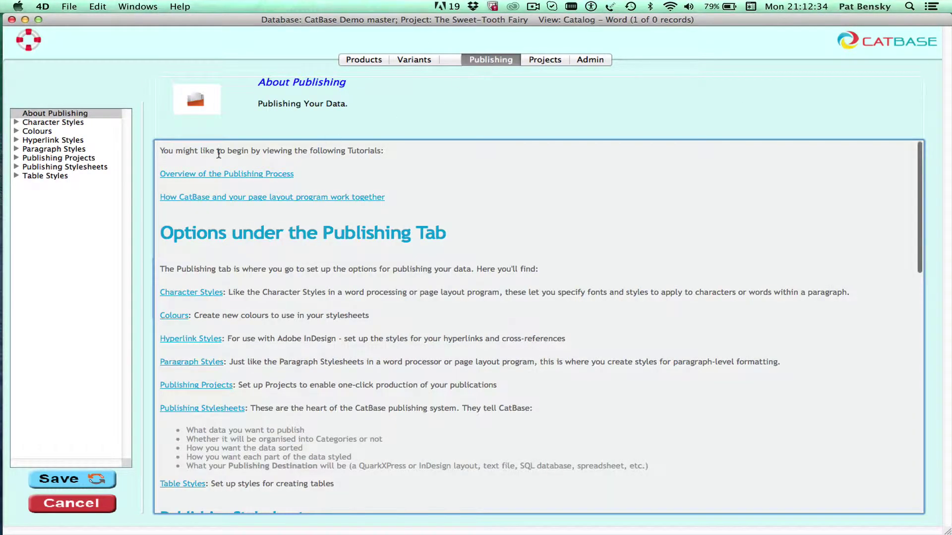
click(16, 158)
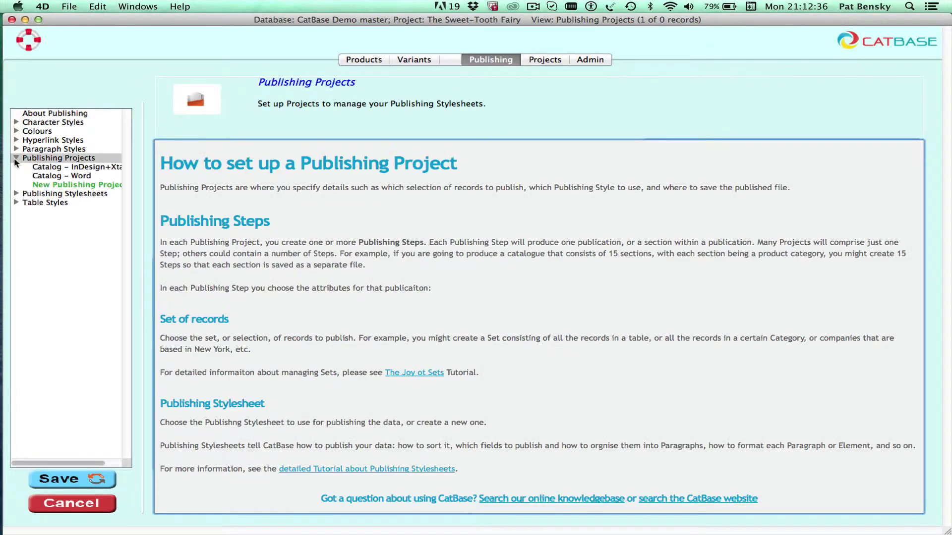
click(58, 176)
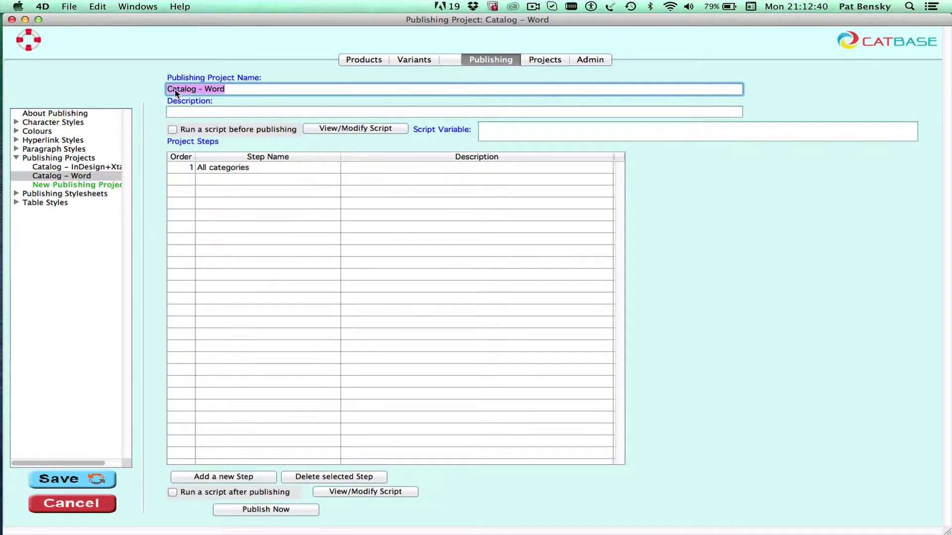
double_click(266, 170)
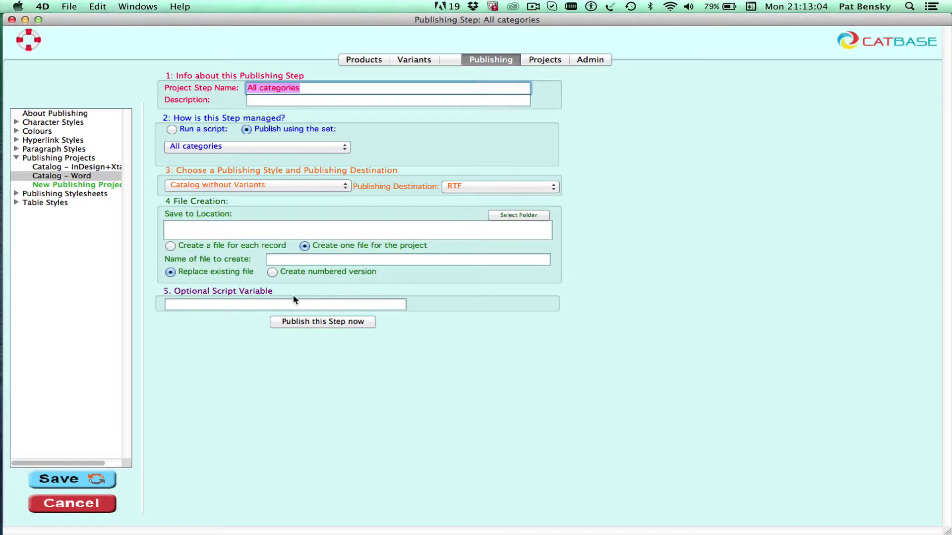
Publish the 25 catalog records to All_categories.RTF, then bring up Word's Open dialog
click(91, 479)
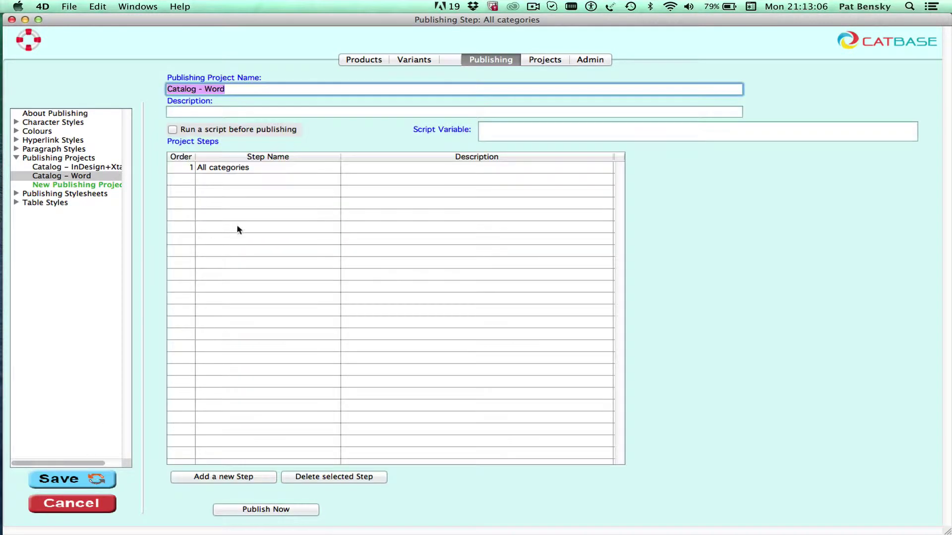
click(285, 511)
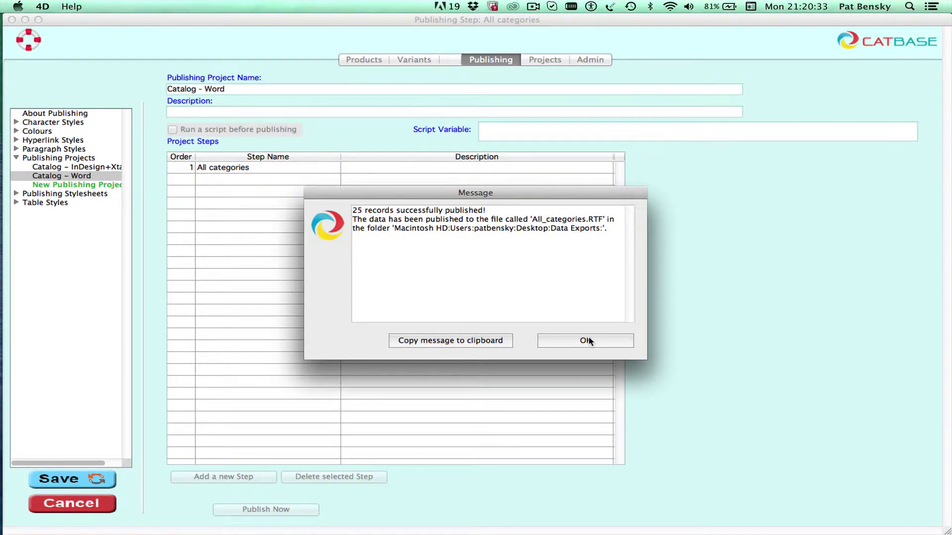
key(super+Tab)
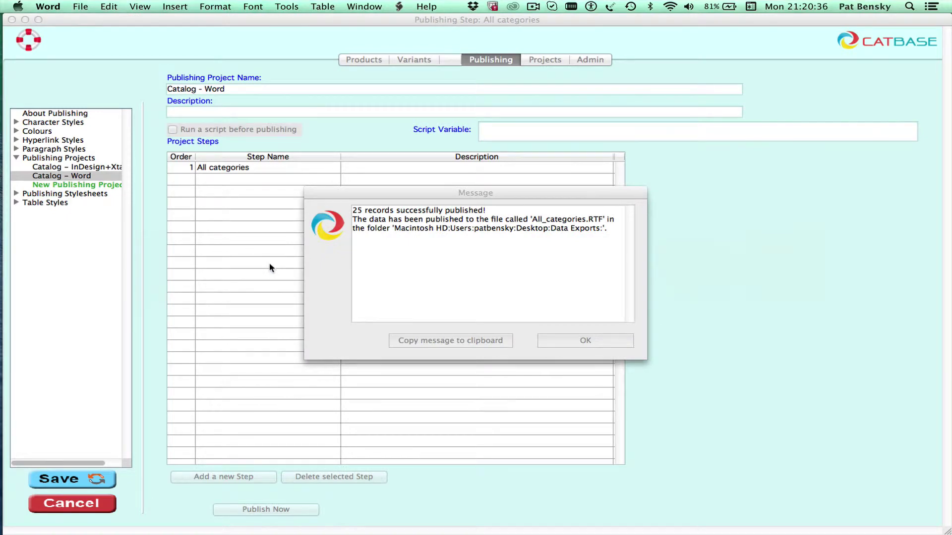
key(super+o)
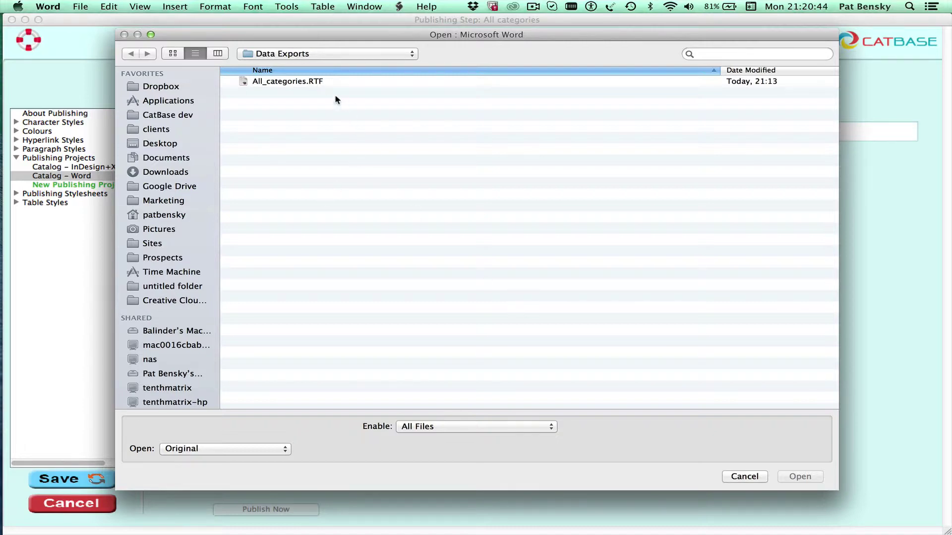
Open All_categories.RTF in Word and review the Cakes heading with Birthday Cake and Brownies
double_click(325, 82)
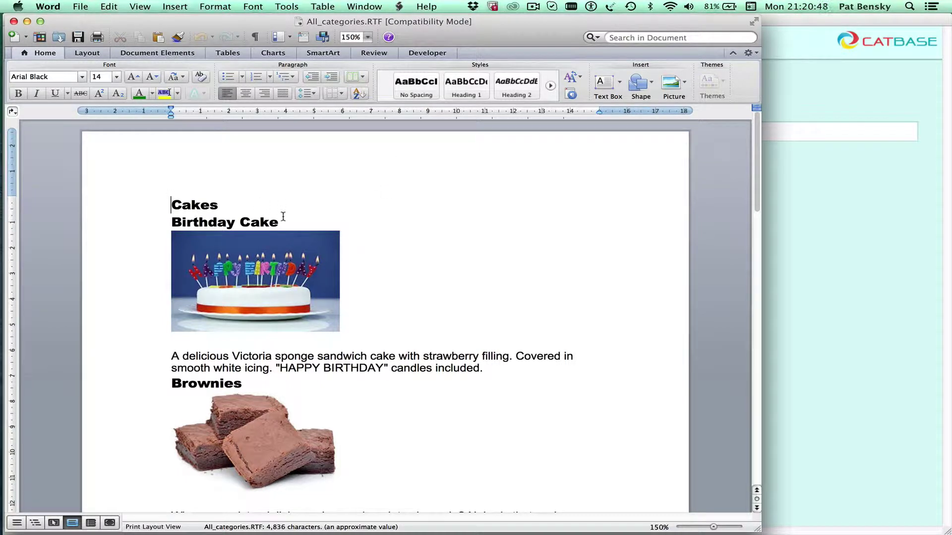
click(243, 202)
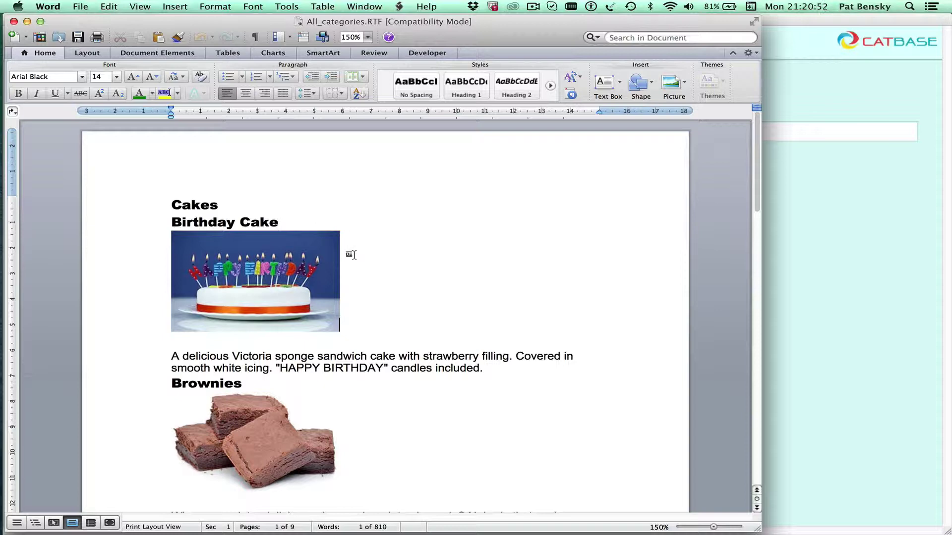
click(490, 367)
scroll(487, 357, down, 3)
scroll(487, 361, up, 3)
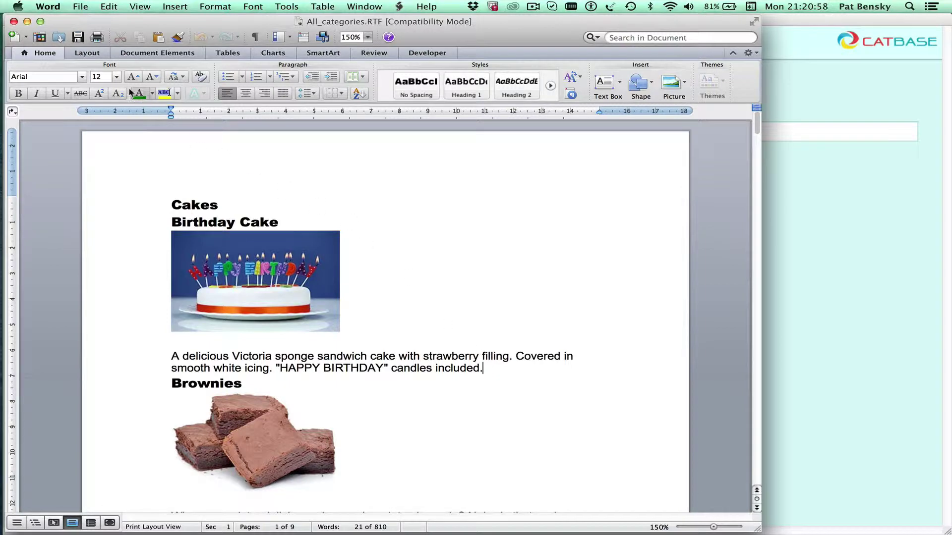
Lay the catalog out in two columns and select a word in the Birthday Cake heading
click(87, 53)
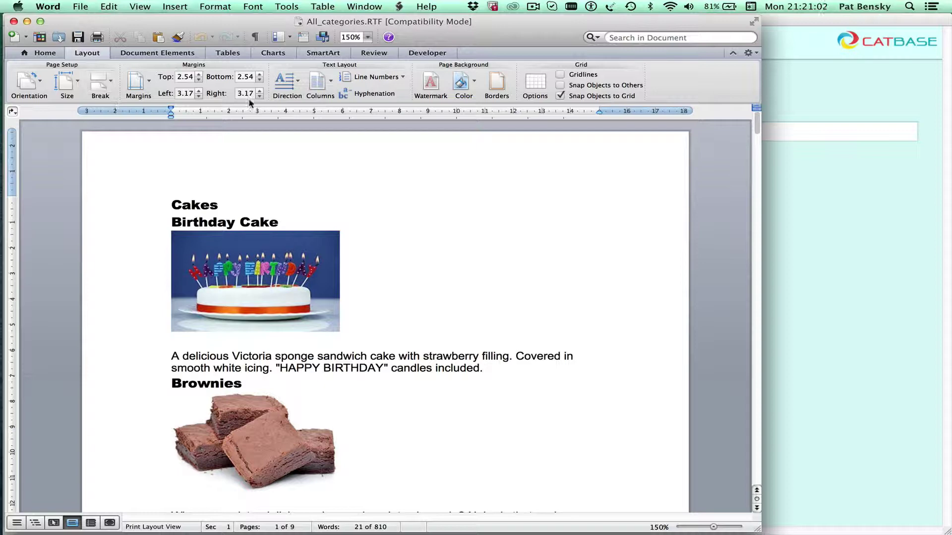
click(331, 83)
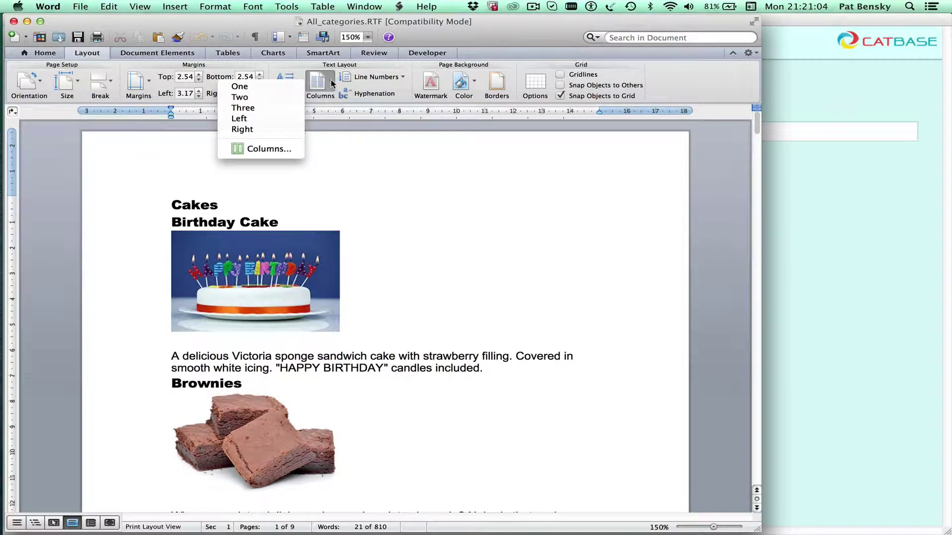
click(266, 99)
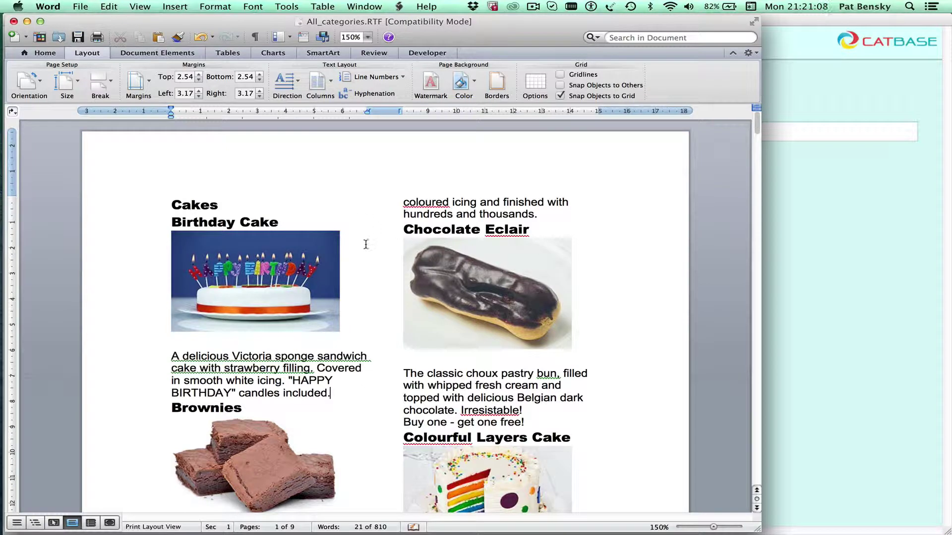
scroll(437, 256, down, 5)
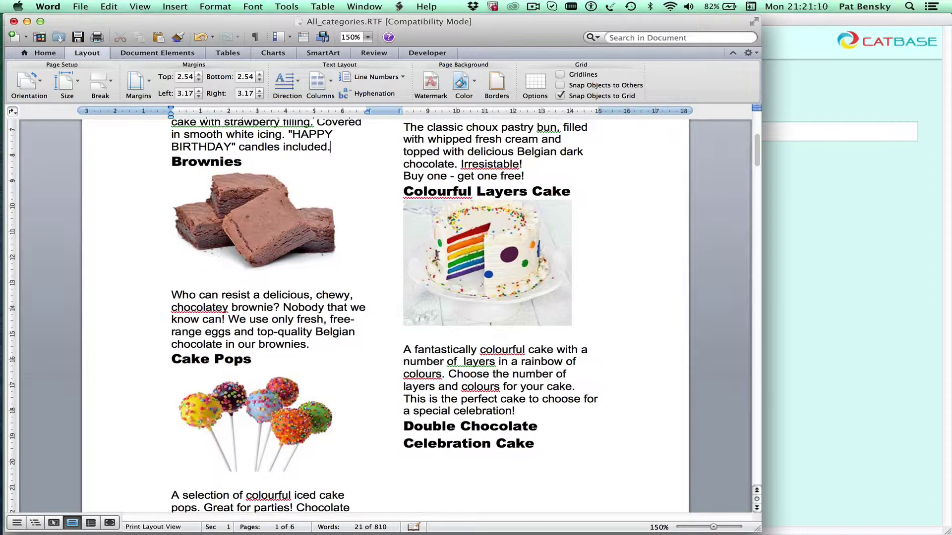
scroll(438, 256, up, 3)
scroll(437, 256, up, 3)
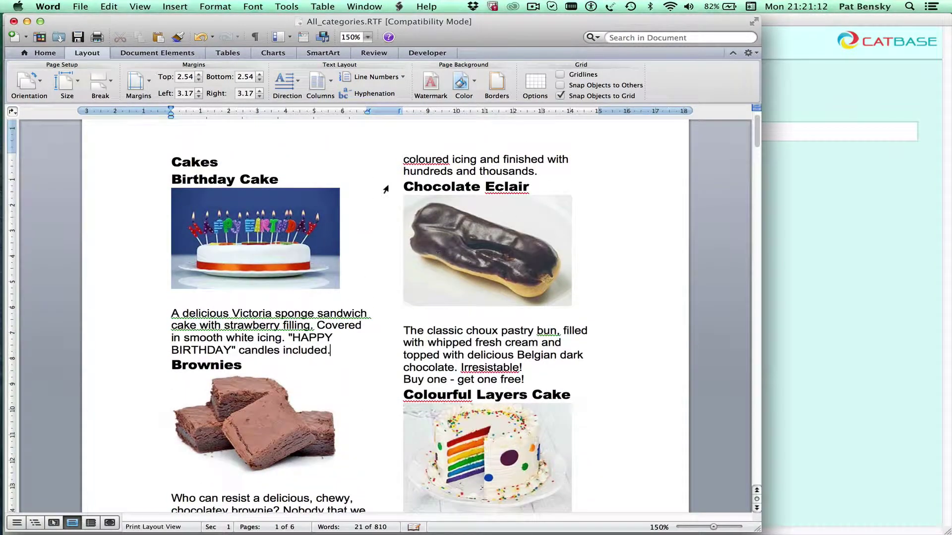
double_click(260, 180)
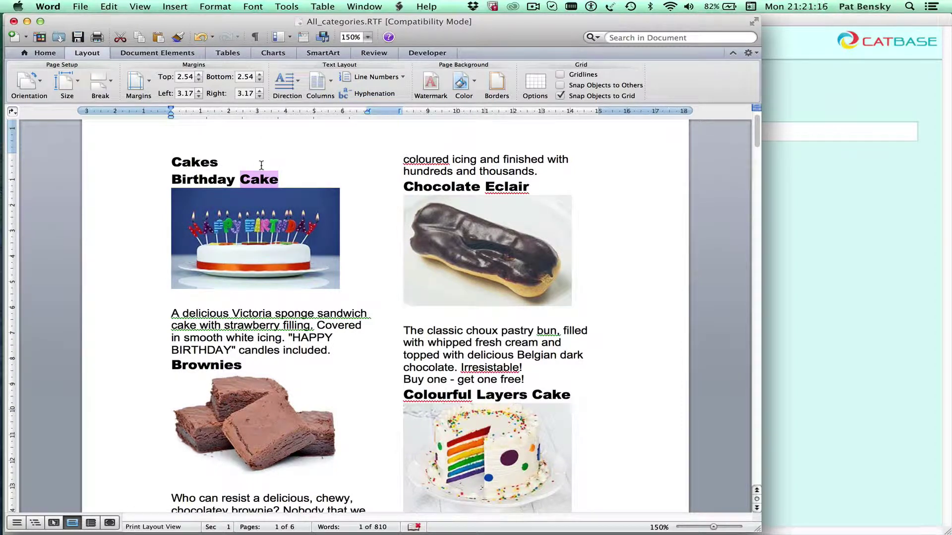
Set the product name style's font colour to Blue and apply it, turning product headings blue
click(210, 7)
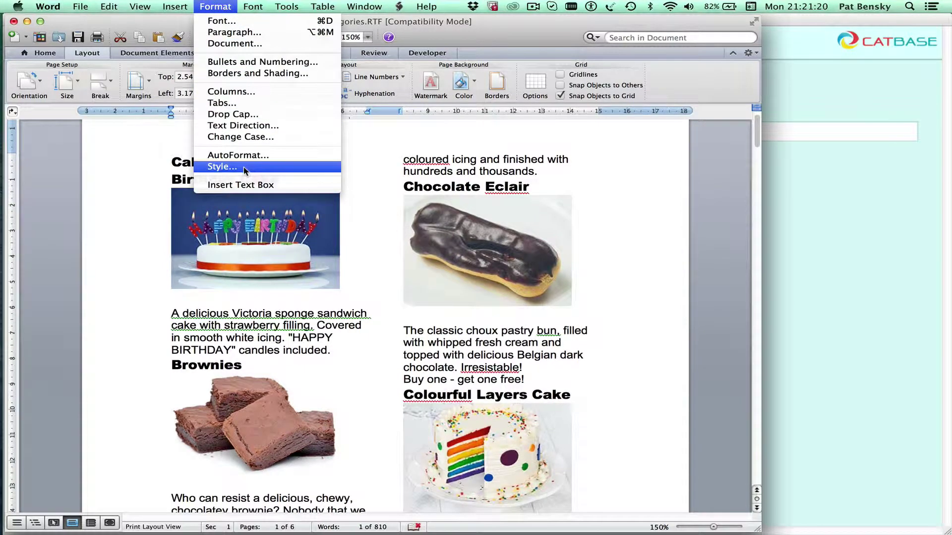
click(223, 167)
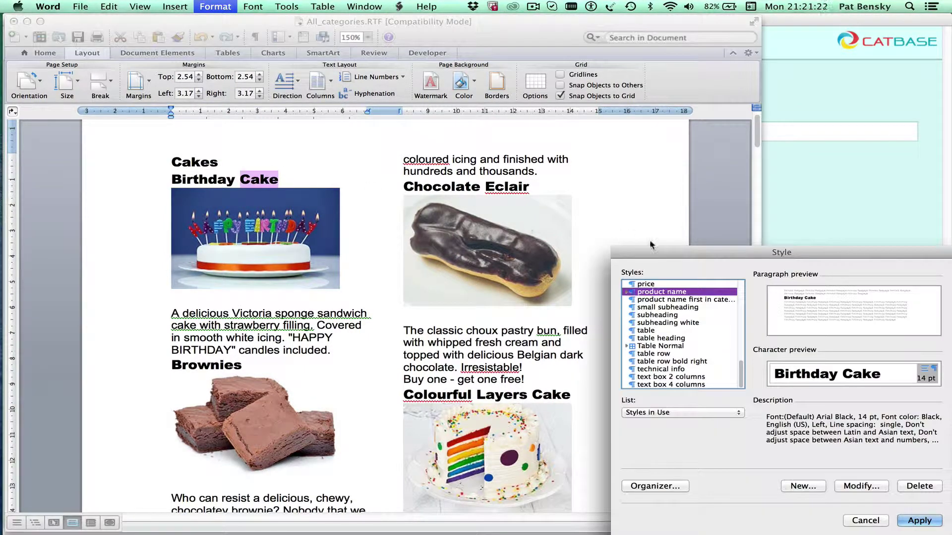
drag(662, 244, 457, 113)
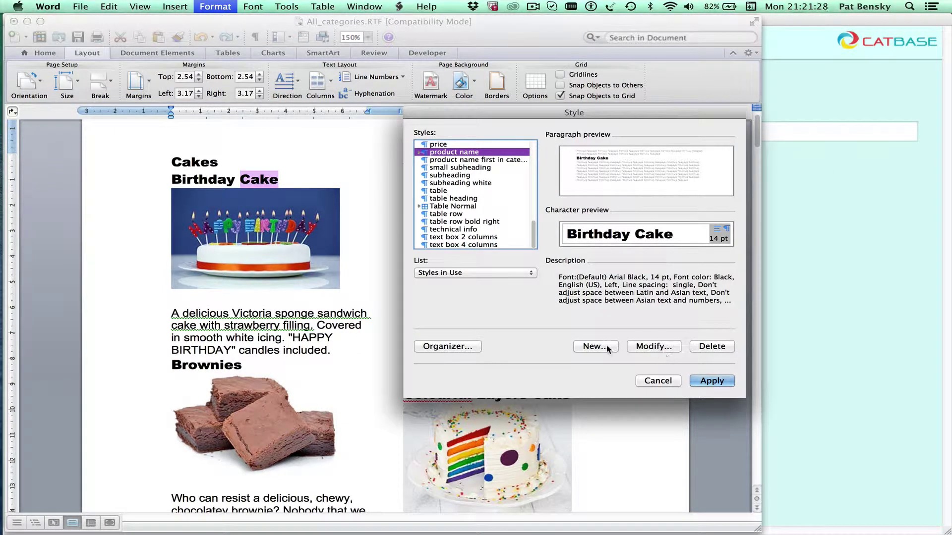
click(645, 346)
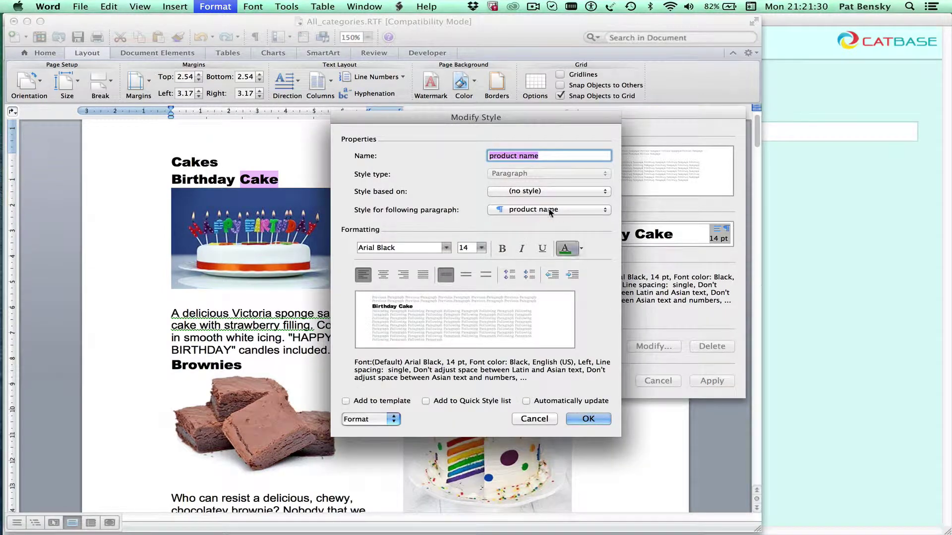
click(582, 249)
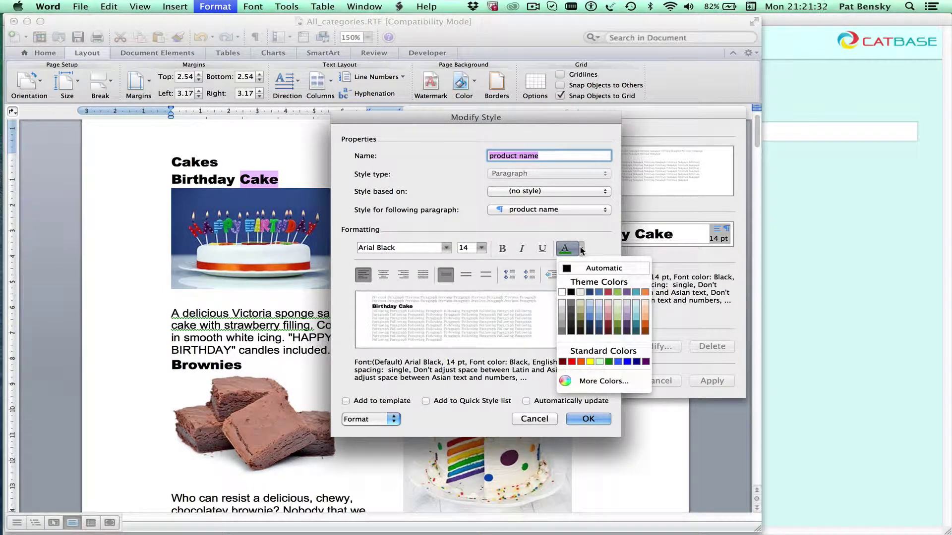
click(627, 363)
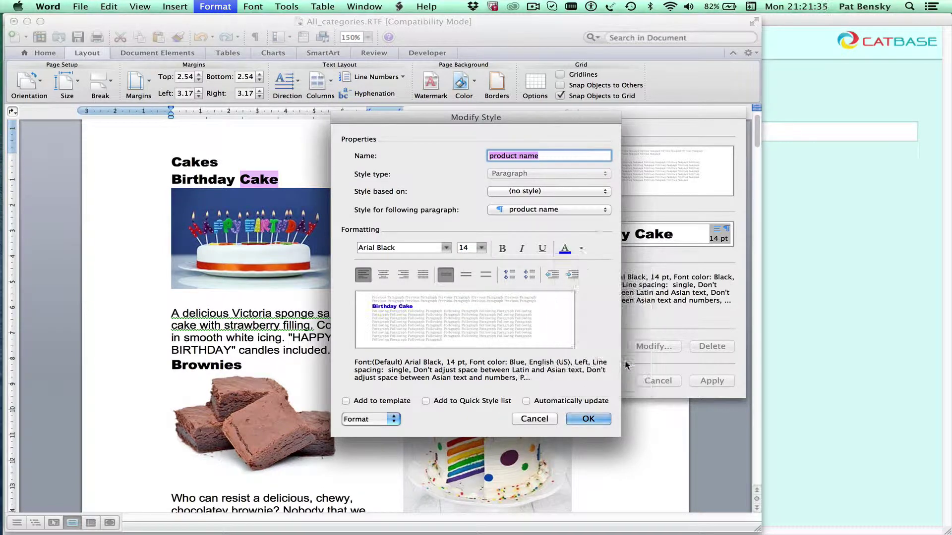
click(605, 420)
click(712, 381)
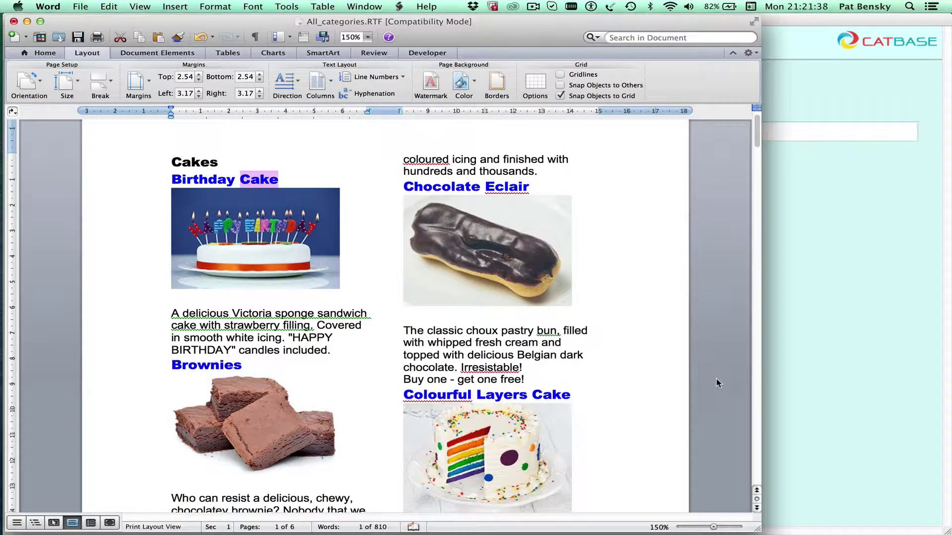
click(272, 180)
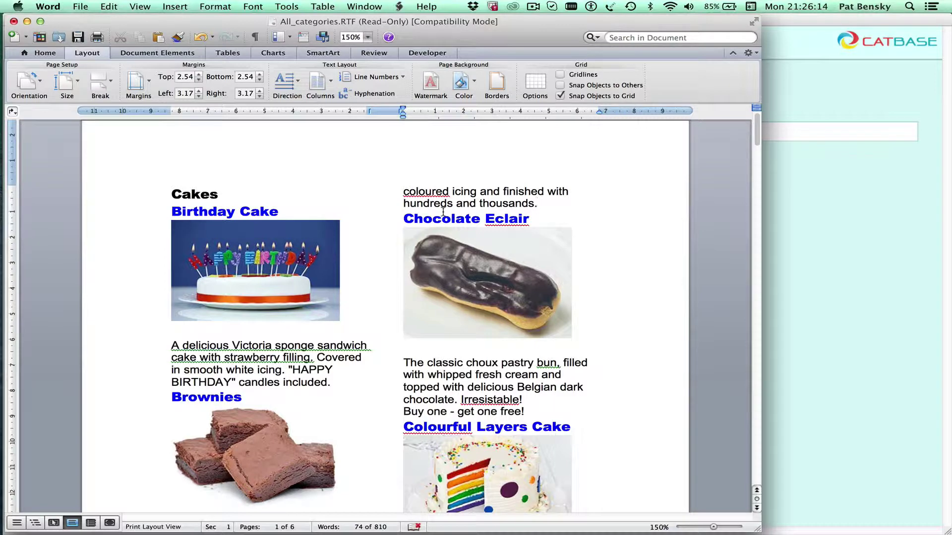
Open the recent sweet tooth fairy.docx template and place the cursor under its page-2 heading
click(77, 7)
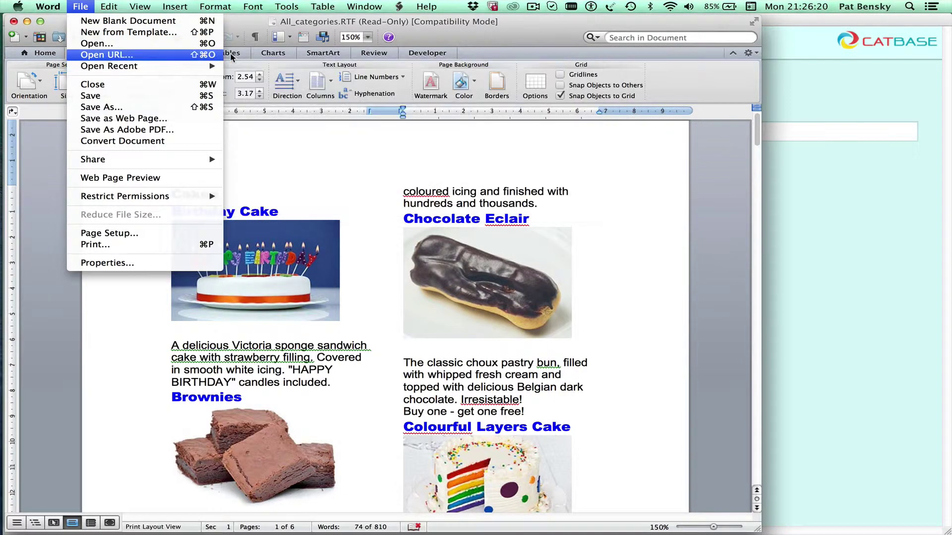
mouse_move(218, 67)
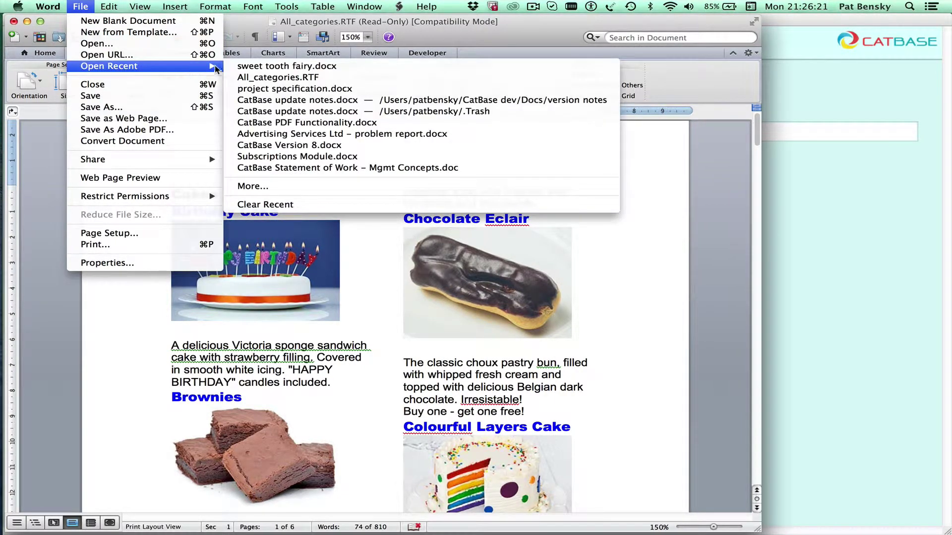
click(260, 66)
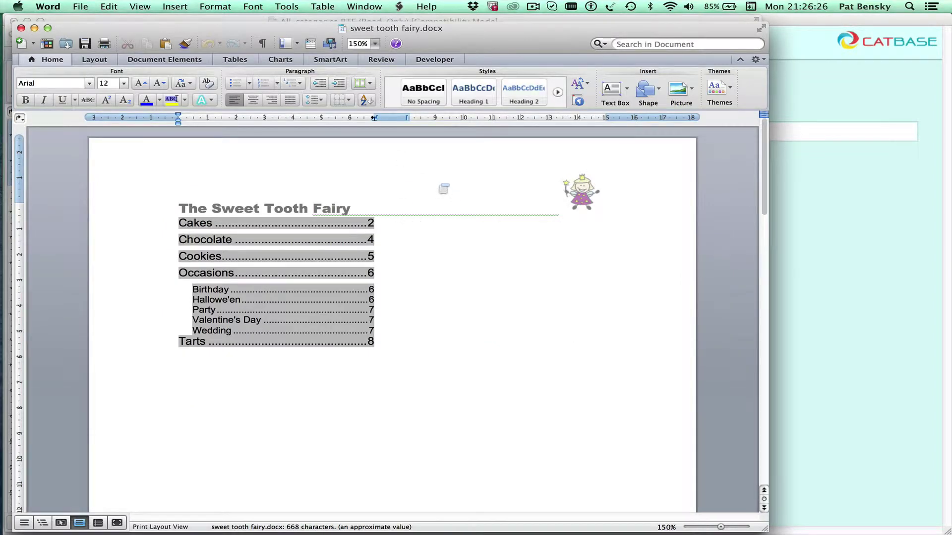
scroll(382, 213, down, 8)
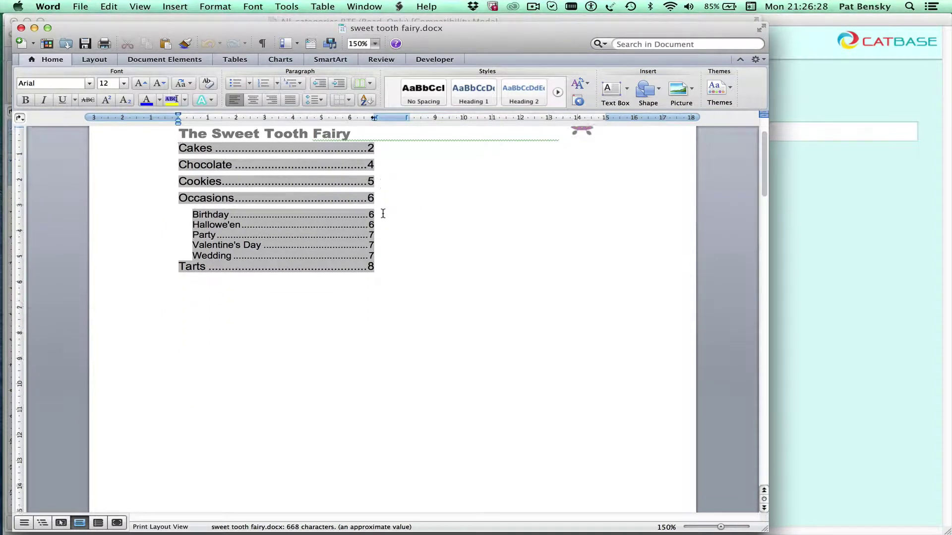
scroll(383, 213, down, 5)
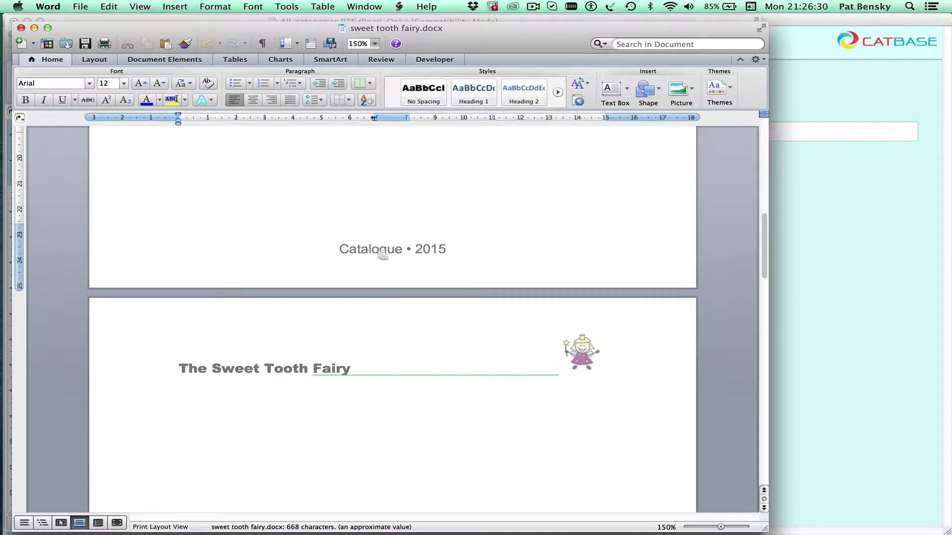
scroll(434, 247, down, 6)
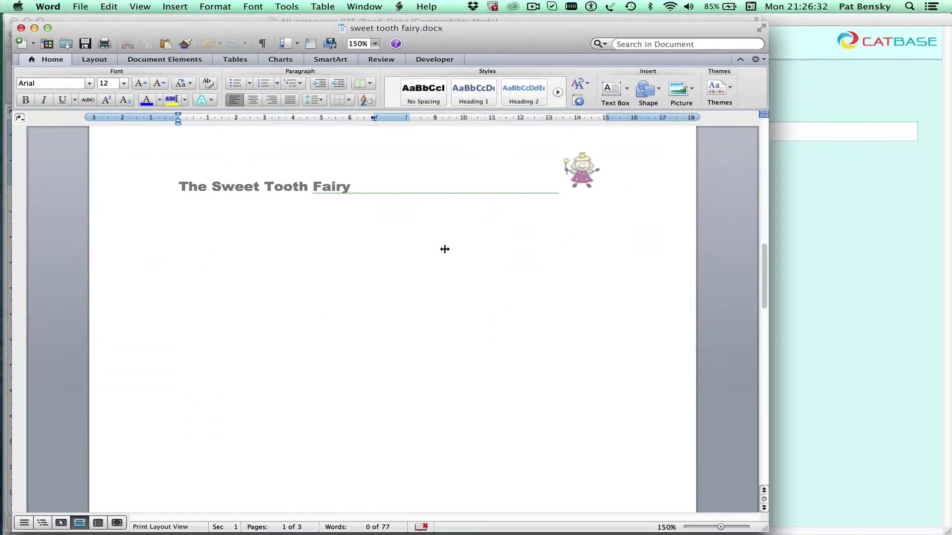
click(378, 307)
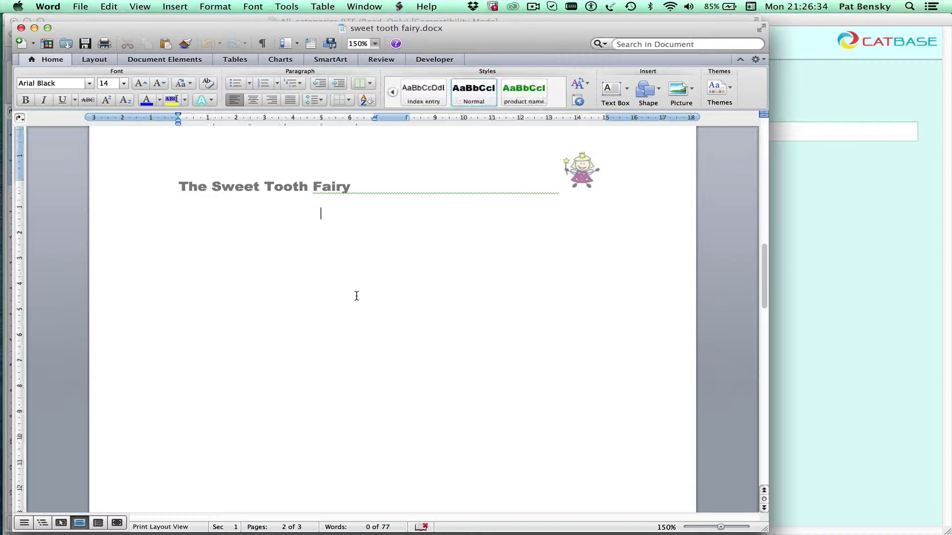
click(309, 228)
Insert the contents of All_categories.RTF into the template and scroll through the new pages
click(175, 7)
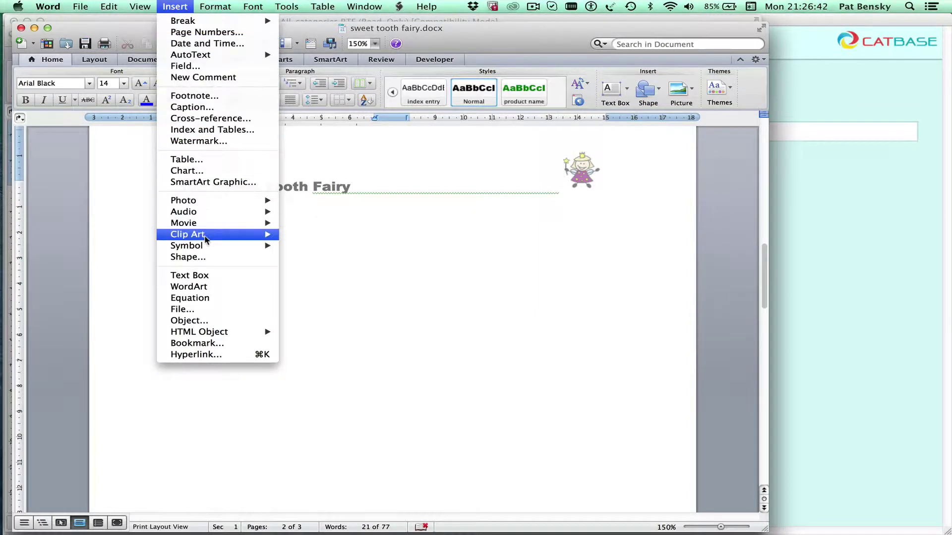
click(210, 313)
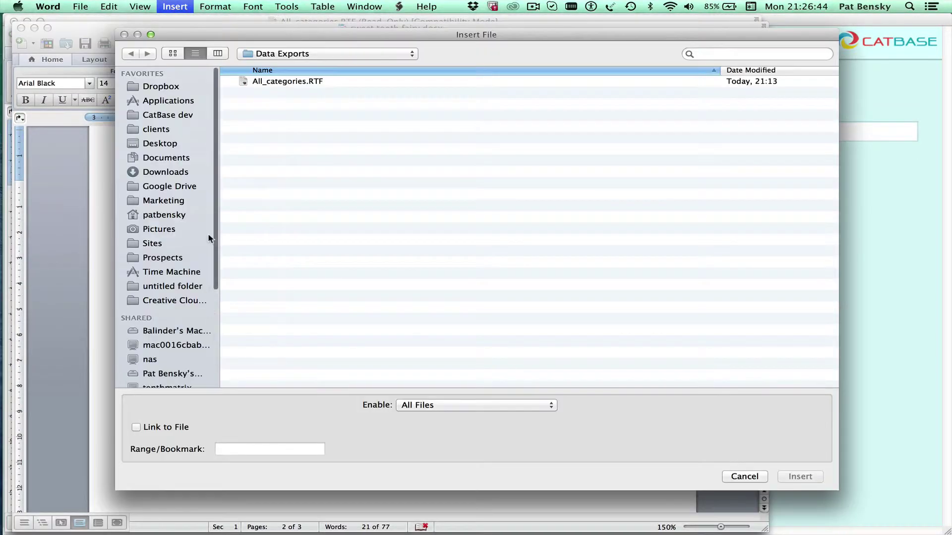
double_click(279, 83)
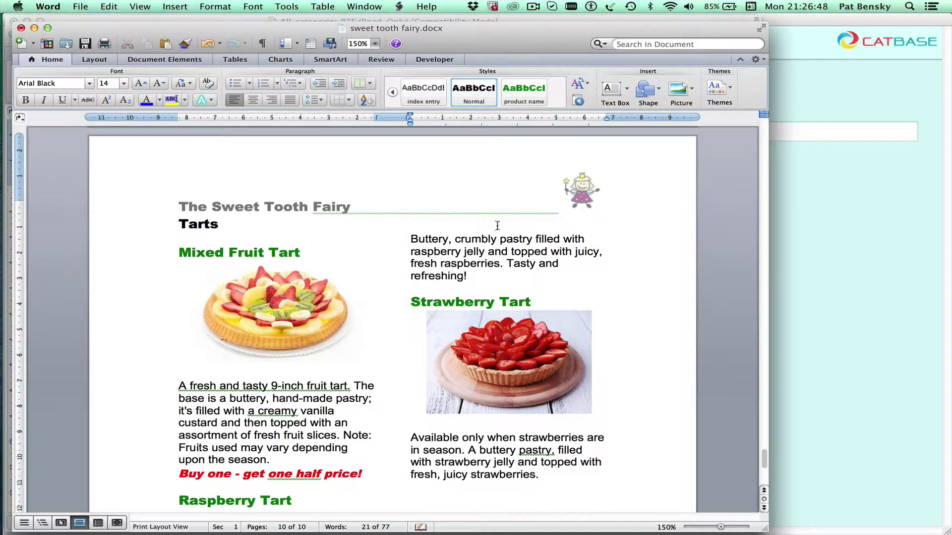
scroll(496, 268, down, 1)
scroll(497, 267, down, 3)
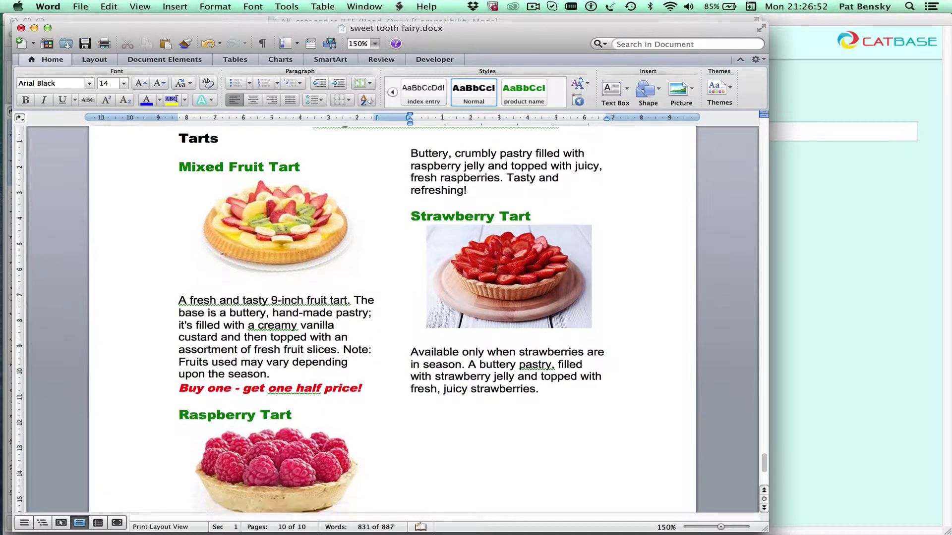
scroll(496, 268, up, 15)
scroll(496, 268, up, 15)
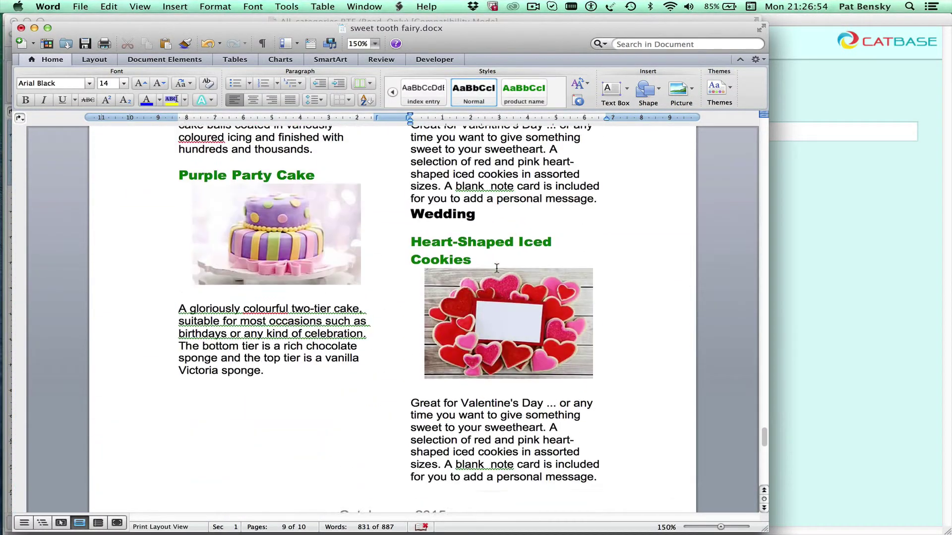
scroll(497, 268, up, 15)
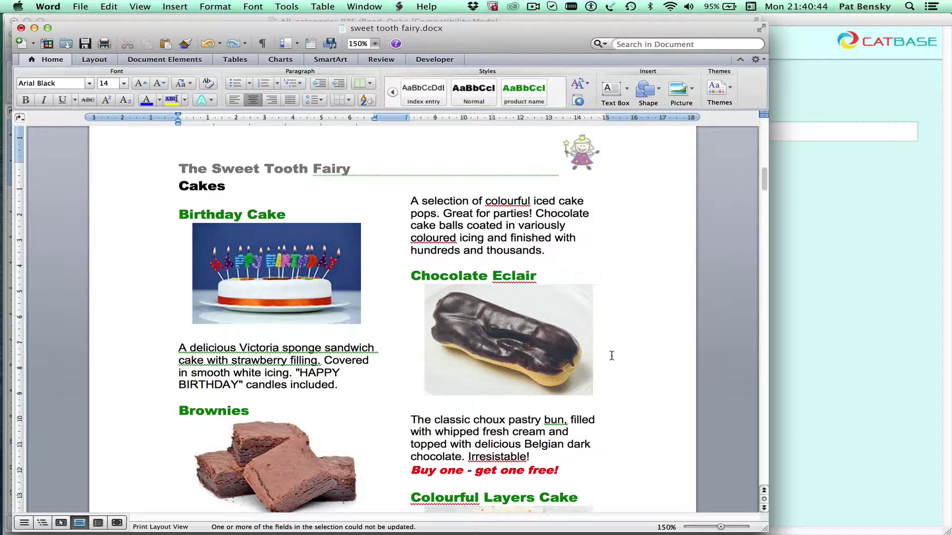
scroll(611, 362, down, 3)
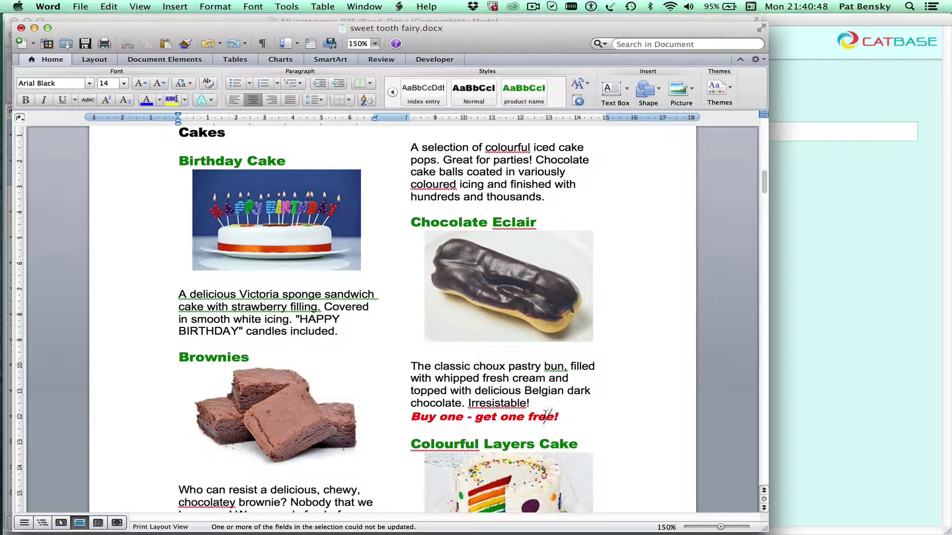
click(545, 415)
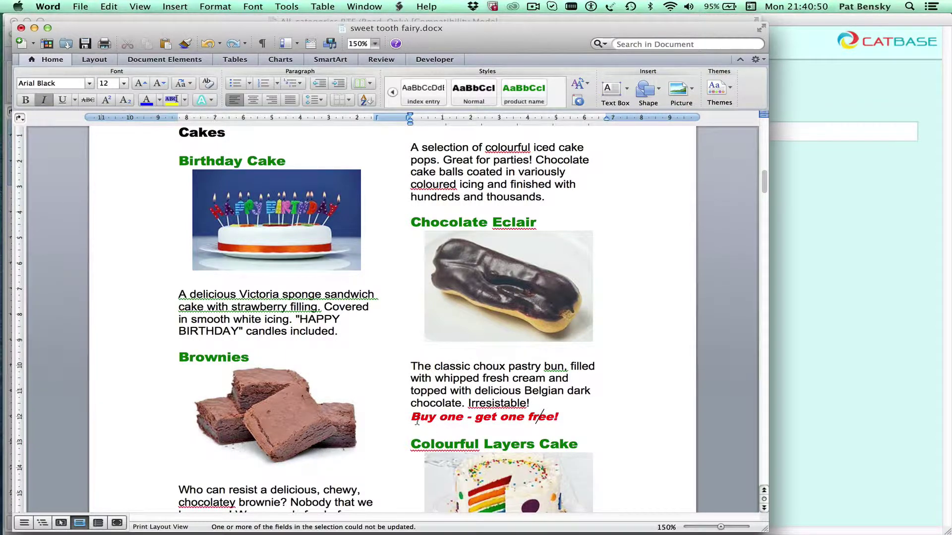
drag(411, 416, 563, 419)
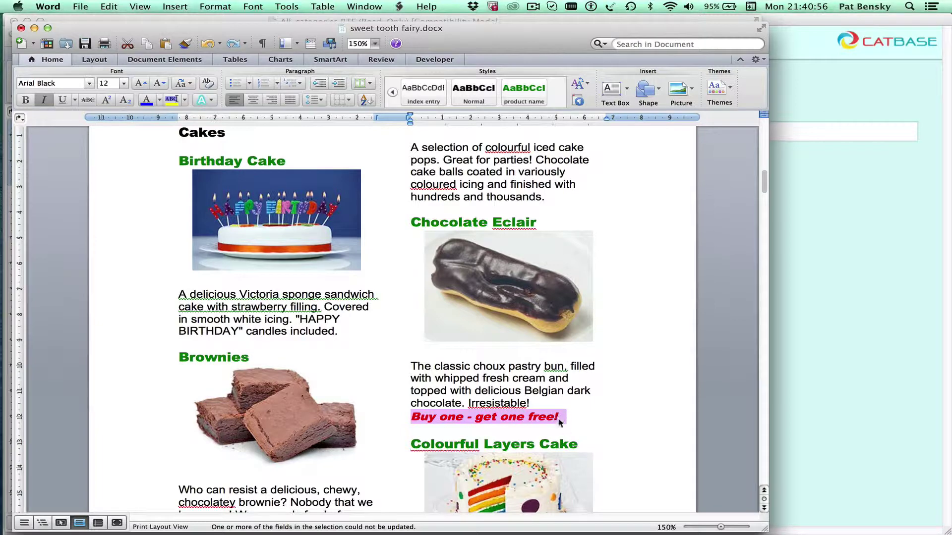
double_click(452, 418)
click(425, 416)
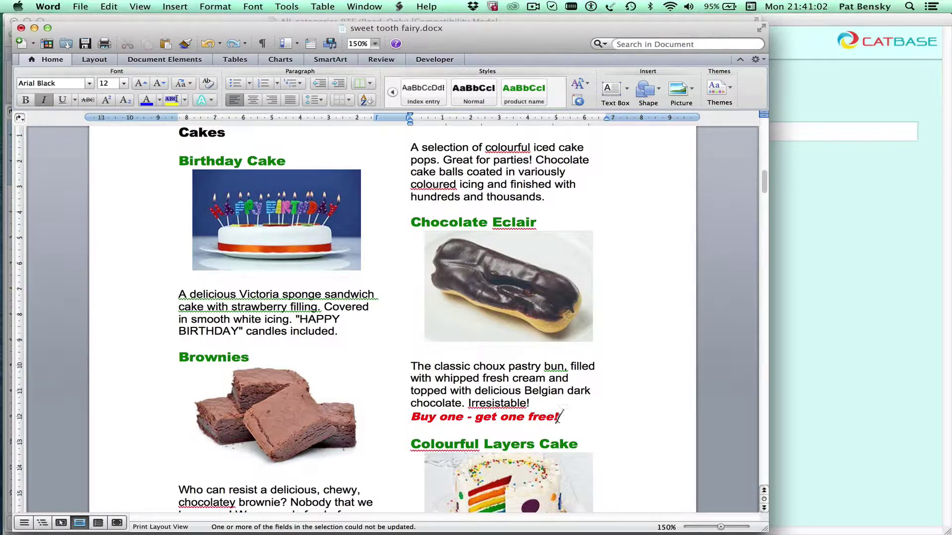
drag(558, 417, 560, 422)
click(533, 419)
shift+click(567, 417)
double_click(533, 420)
scroll(596, 391, down, 15)
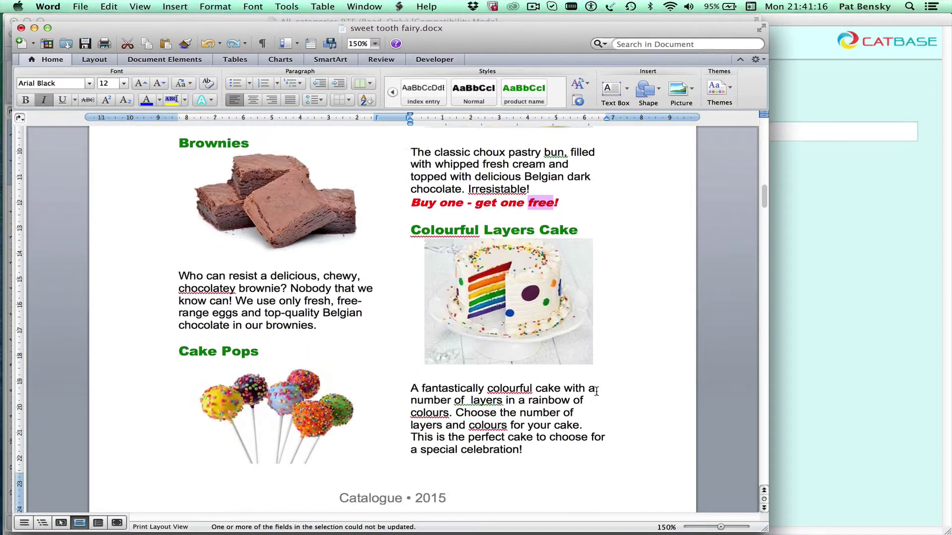
scroll(596, 391, up, 10)
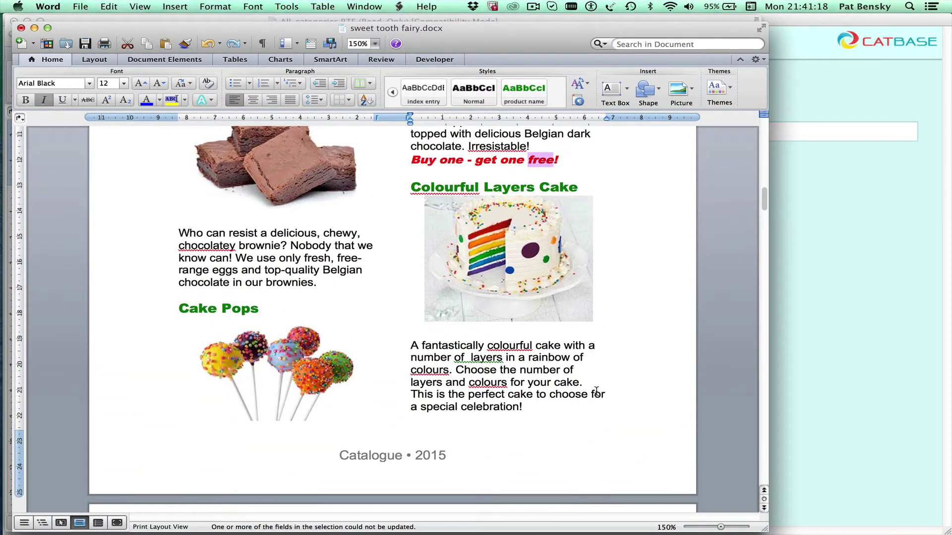
scroll(597, 391, down, 3)
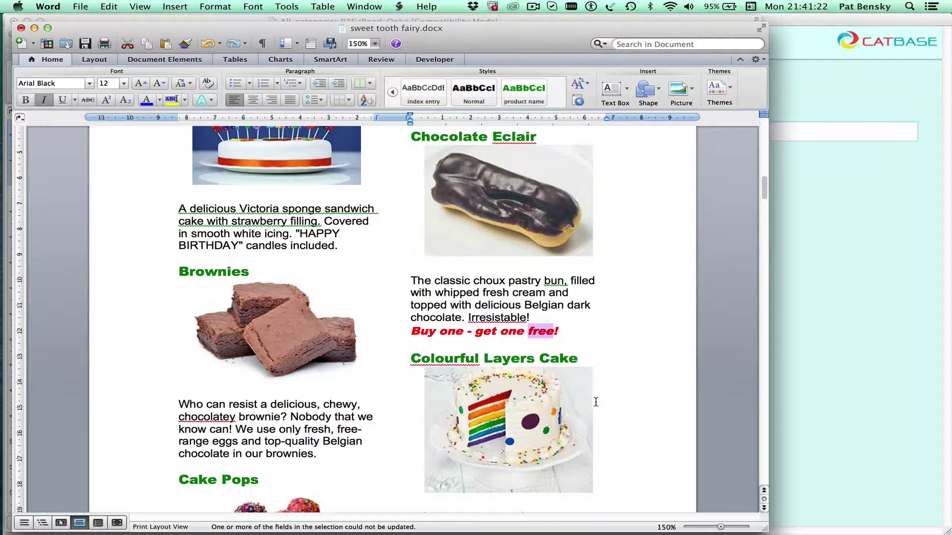
scroll(596, 402, down, 5)
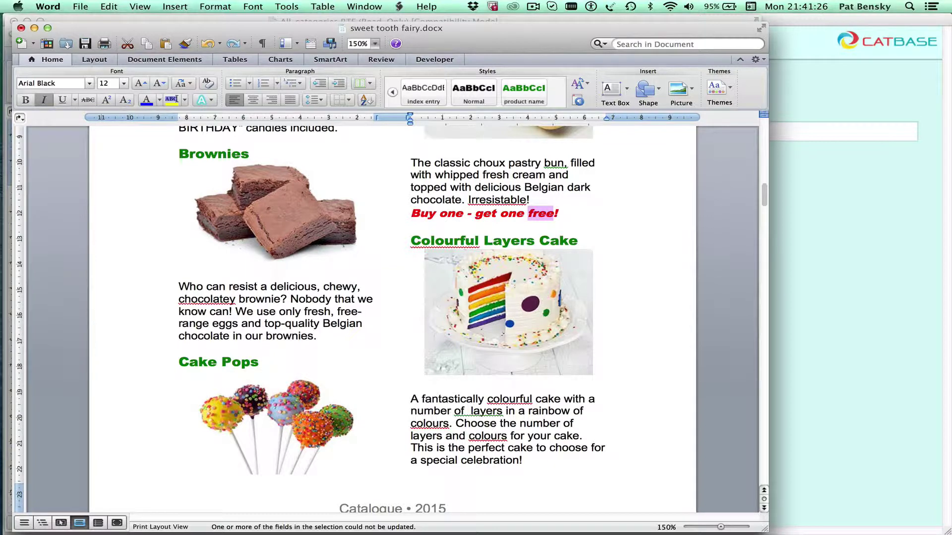
scroll(371, 409, up, 11)
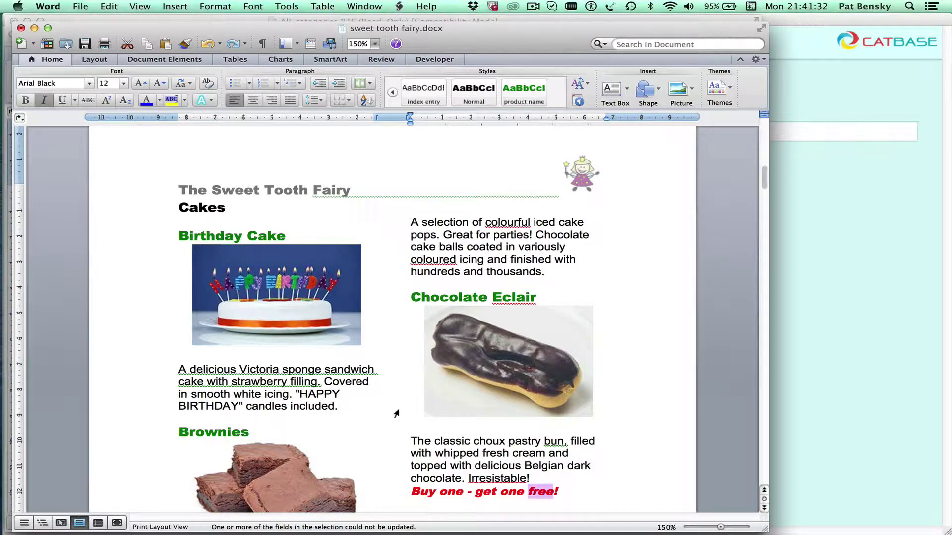
scroll(395, 414, down, 8)
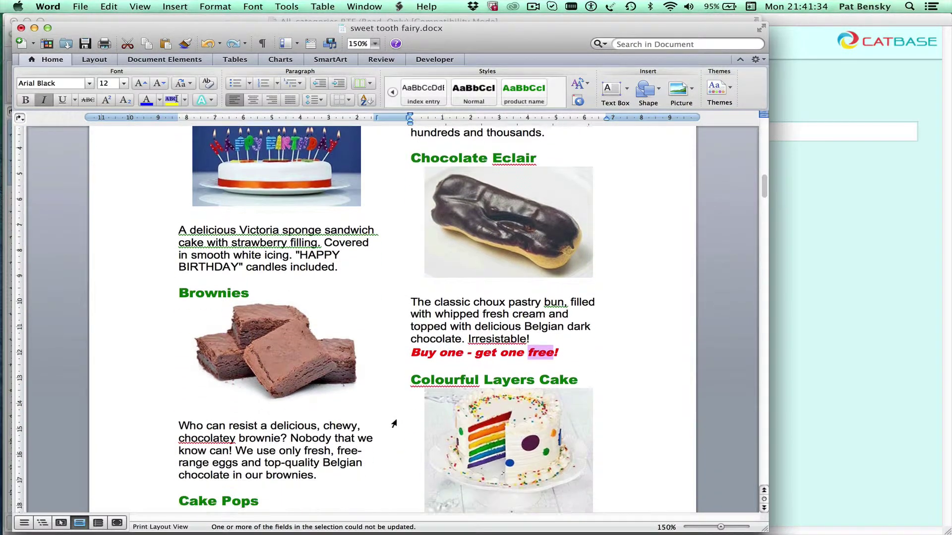
scroll(394, 424, down, 4)
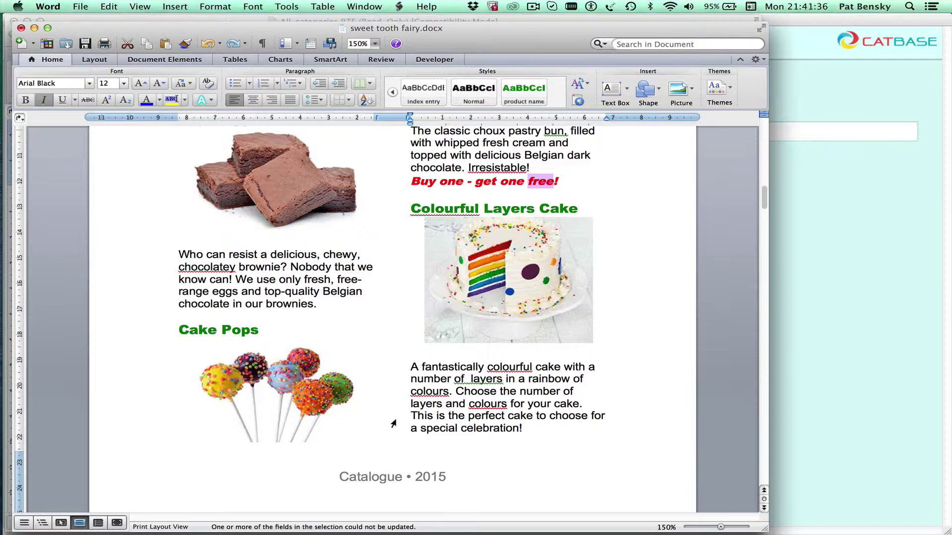
Turn on Keep with next for the inline image style so Cake Pops stays with its picture
click(366, 419)
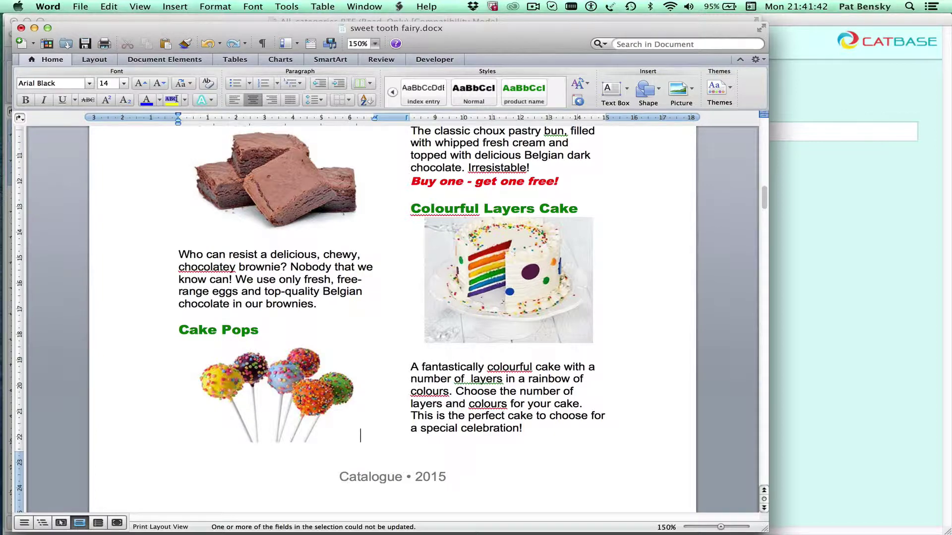
click(215, 7)
click(222, 167)
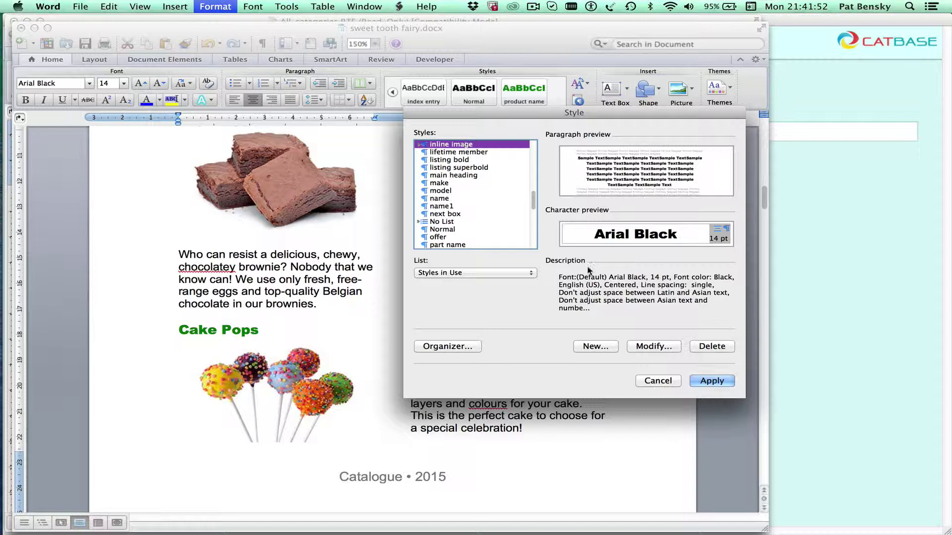
click(653, 347)
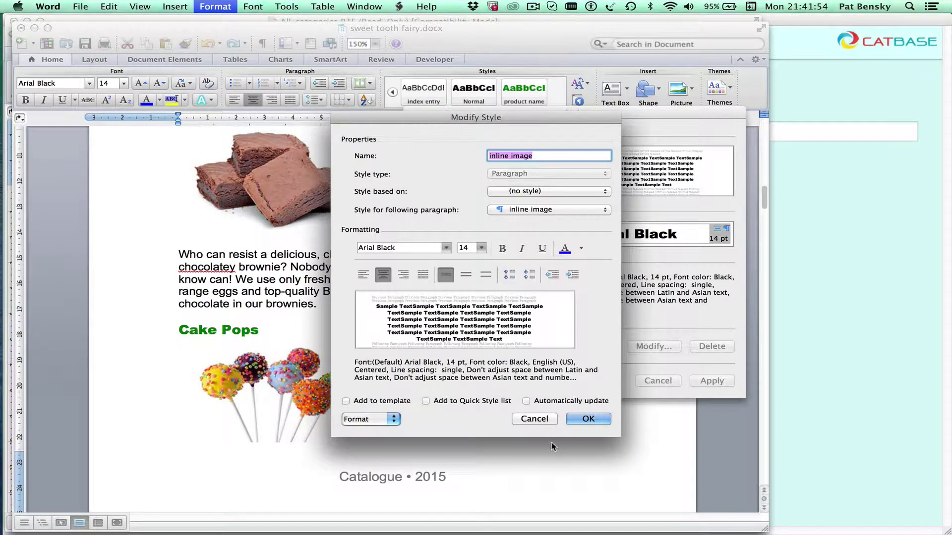
click(385, 420)
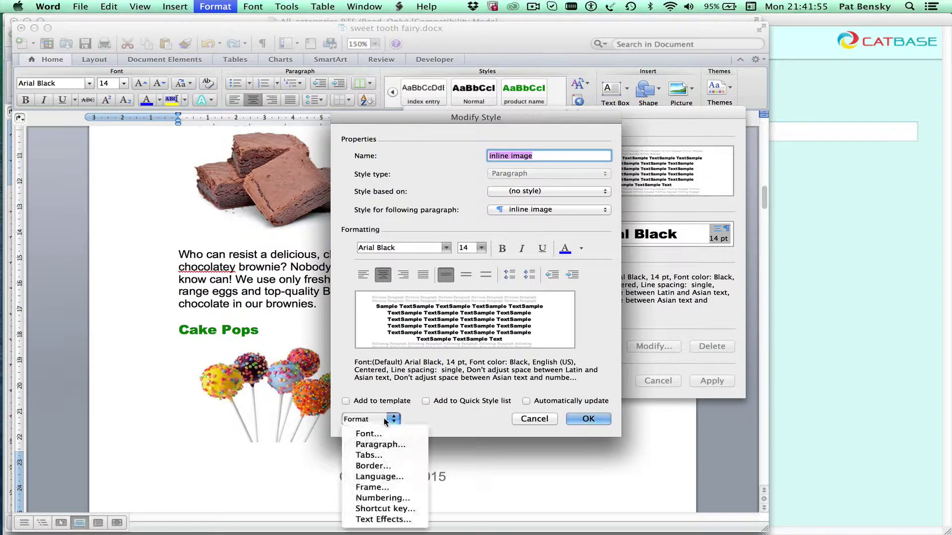
click(387, 444)
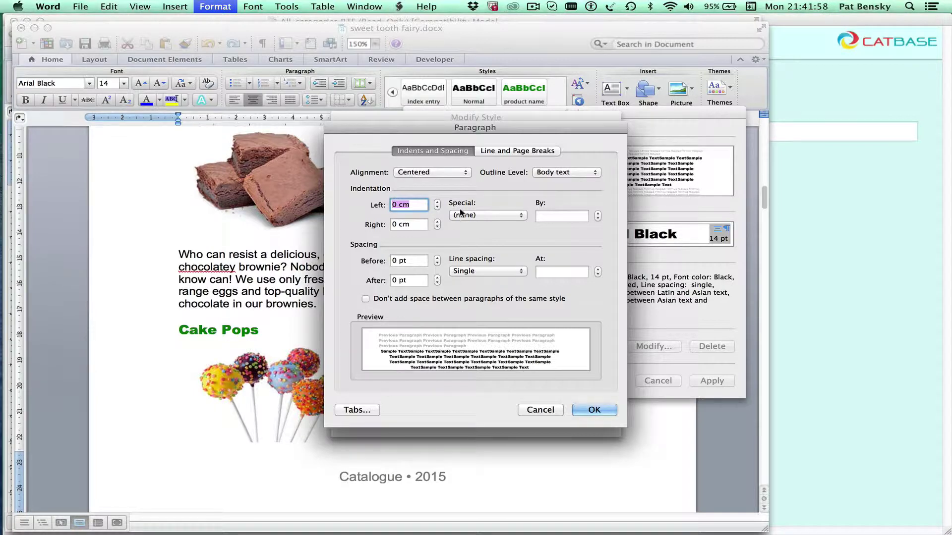
click(492, 152)
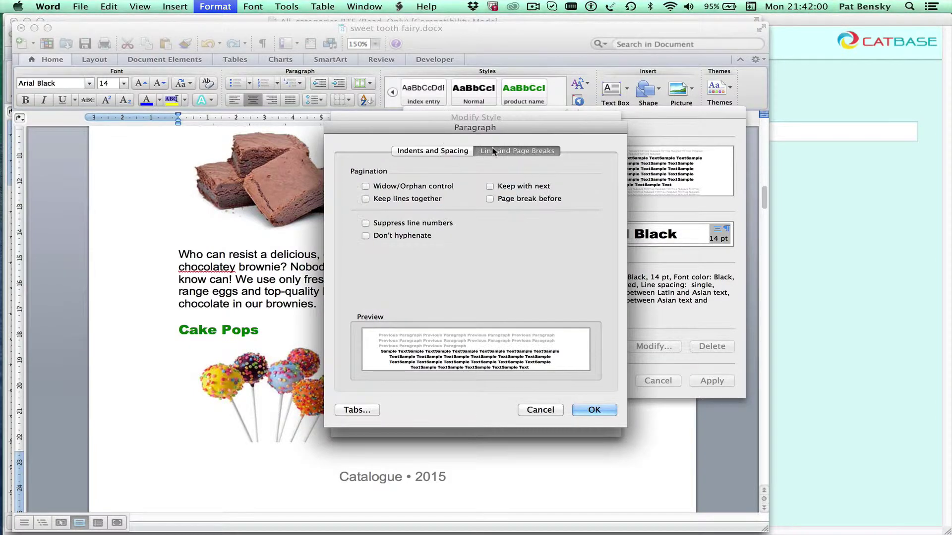
click(516, 188)
click(598, 411)
click(598, 418)
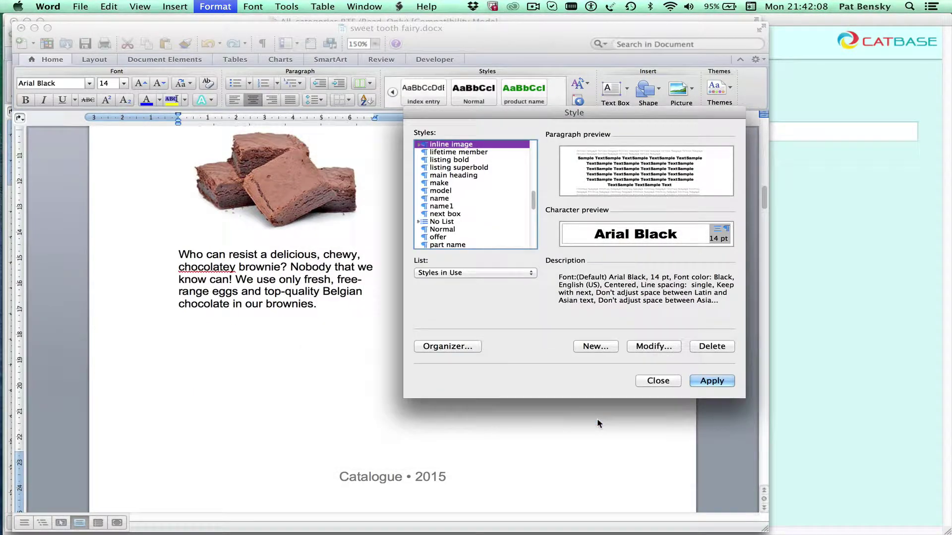
click(702, 381)
scroll(513, 378, up, 3)
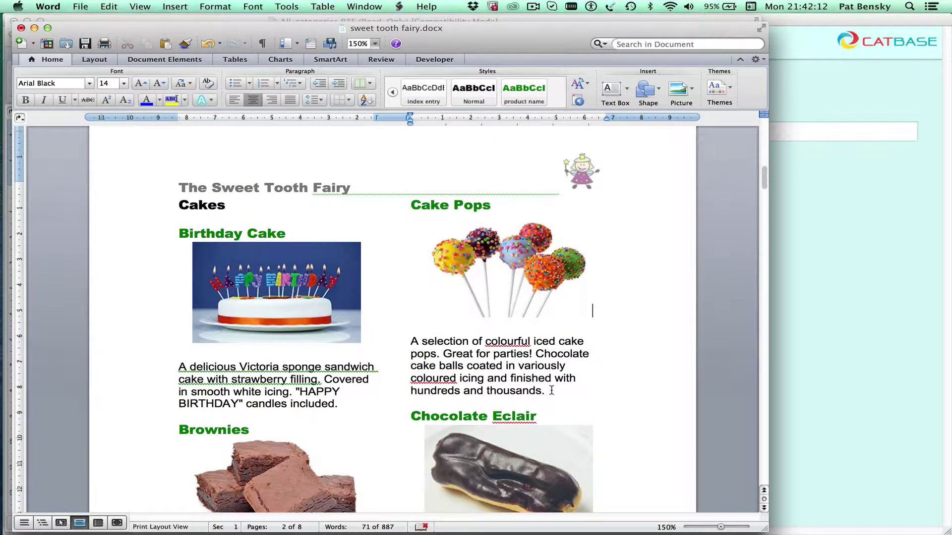
drag(550, 391, 459, 283)
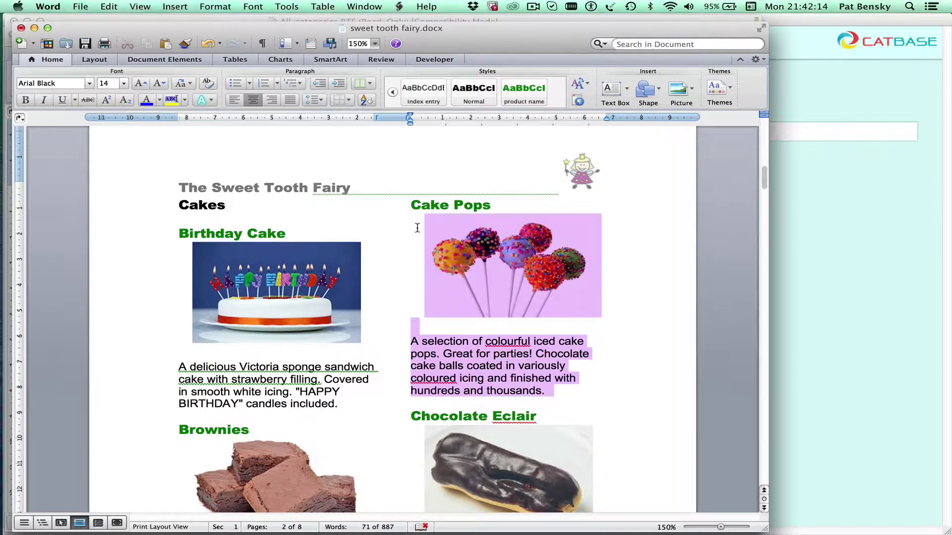
drag(417, 227, 460, 242)
drag(487, 274, 493, 353)
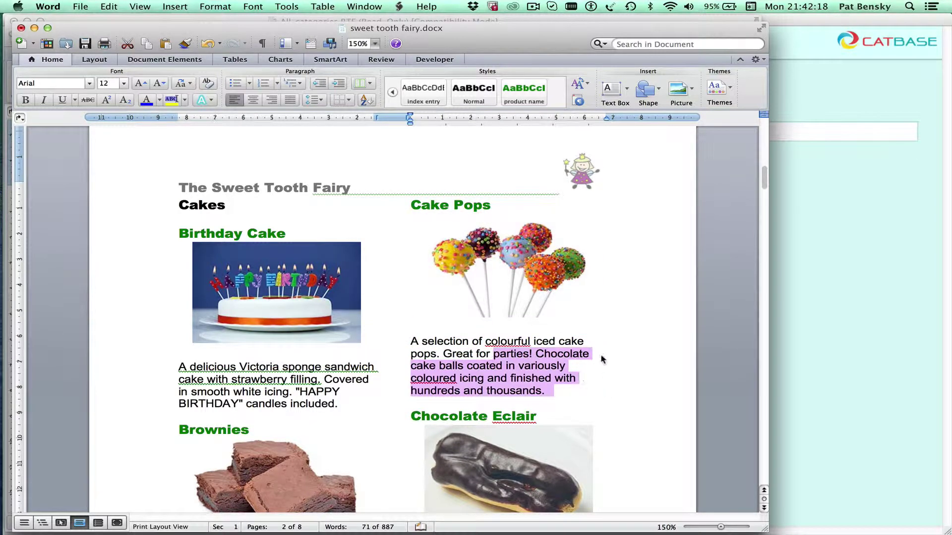
scroll(533, 355, down, 10)
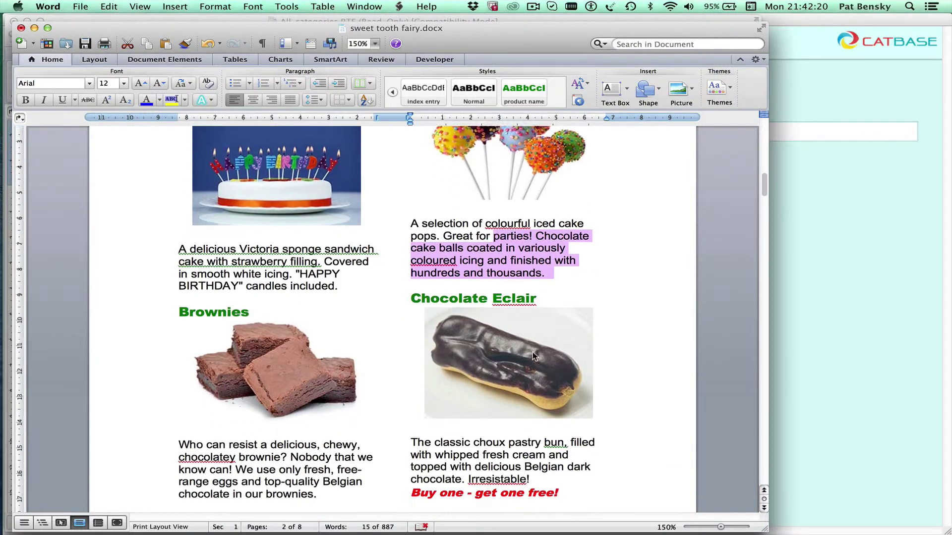
scroll(533, 353, down, 1)
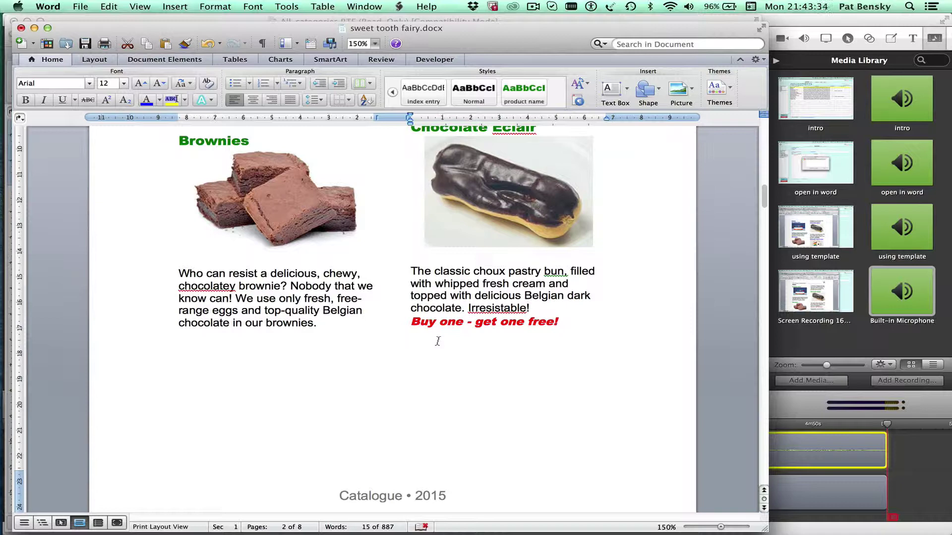
scroll(438, 341, down, 10)
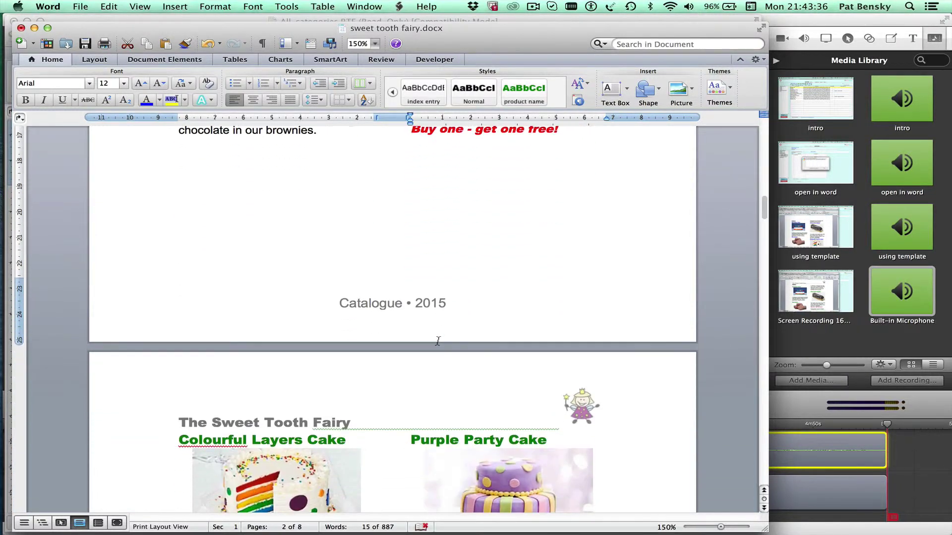
scroll(437, 341, down, 12)
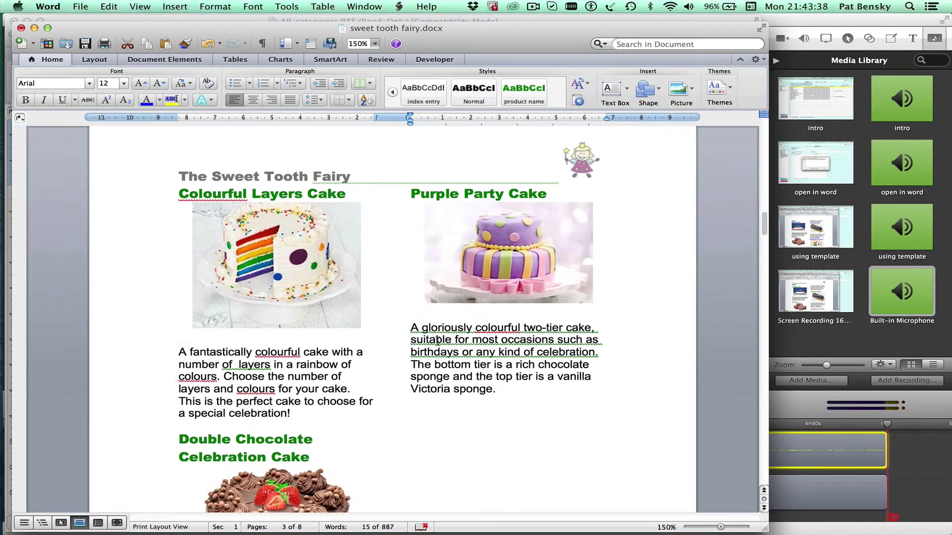
scroll(437, 341, down, 6)
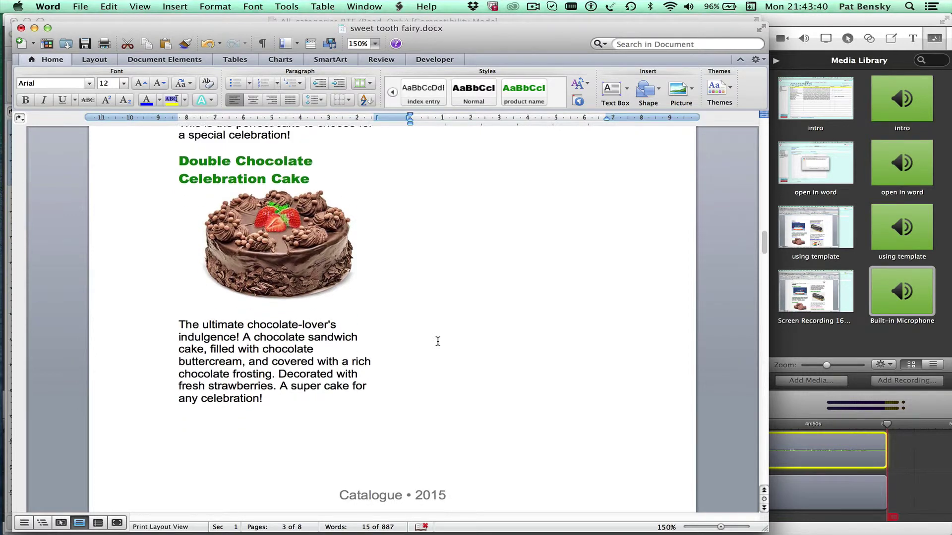
scroll(438, 341, up, 7)
scroll(438, 355, down, 12)
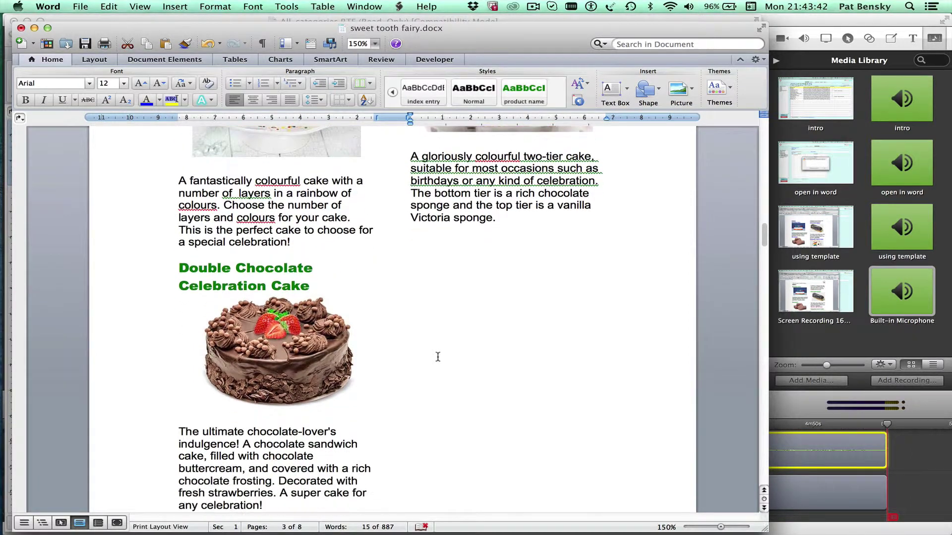
scroll(438, 357, down, 2)
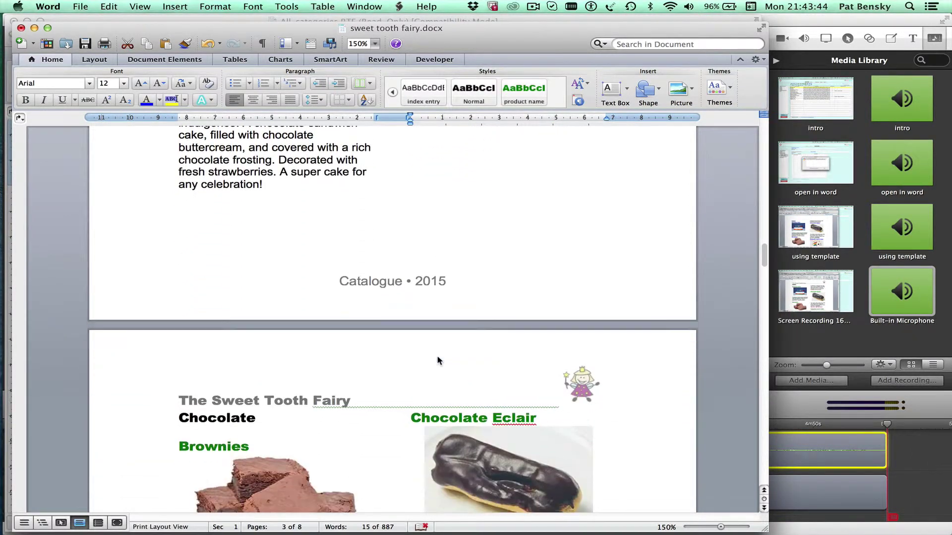
double_click(238, 408)
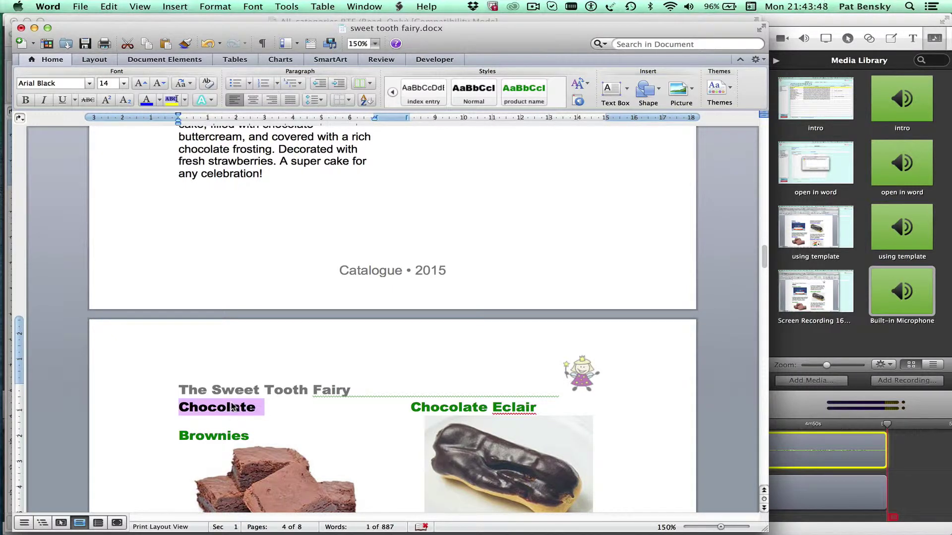
scroll(248, 407, up, 15)
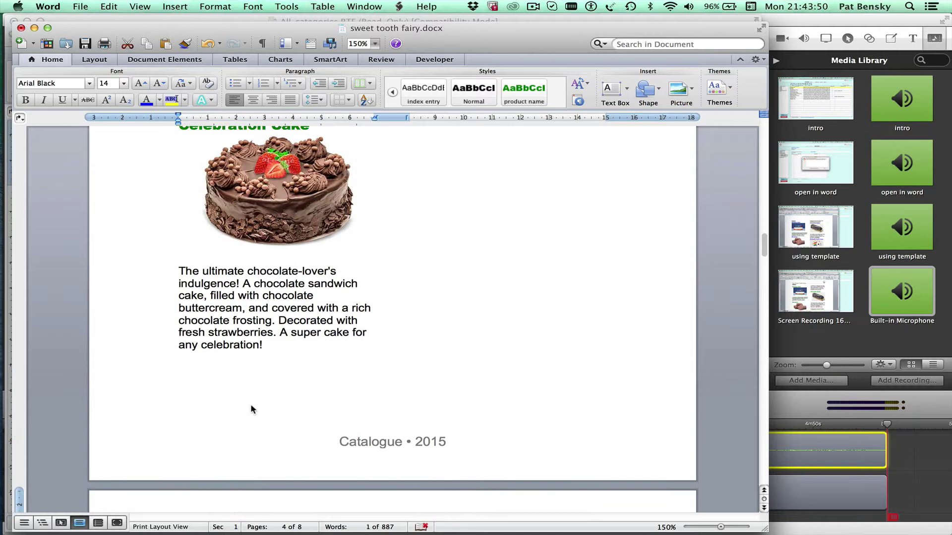
scroll(251, 405, up, 1)
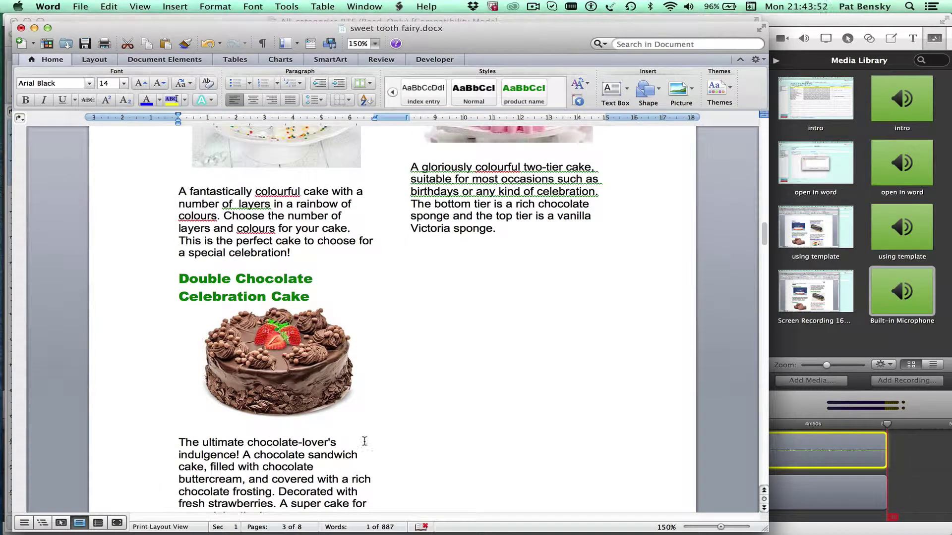
scroll(364, 441, down, 2)
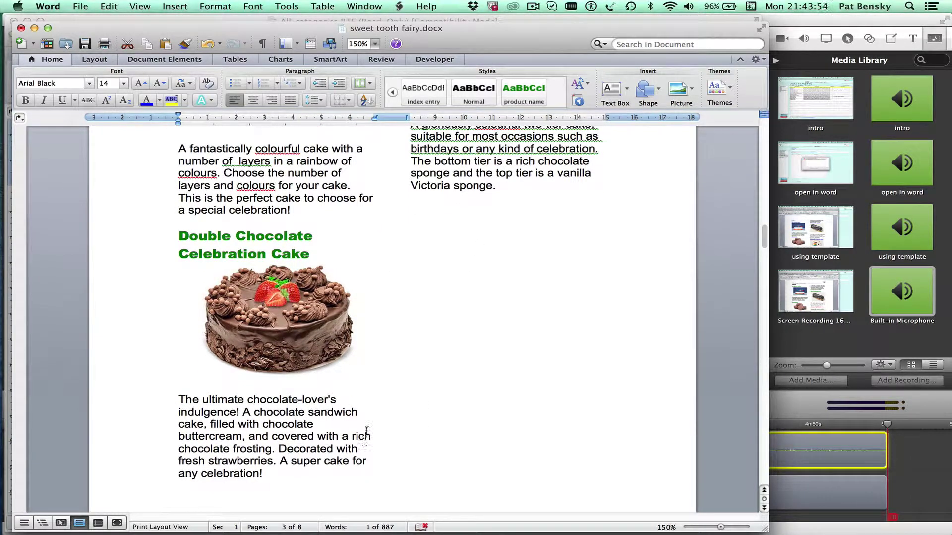
scroll(381, 392, down, 2)
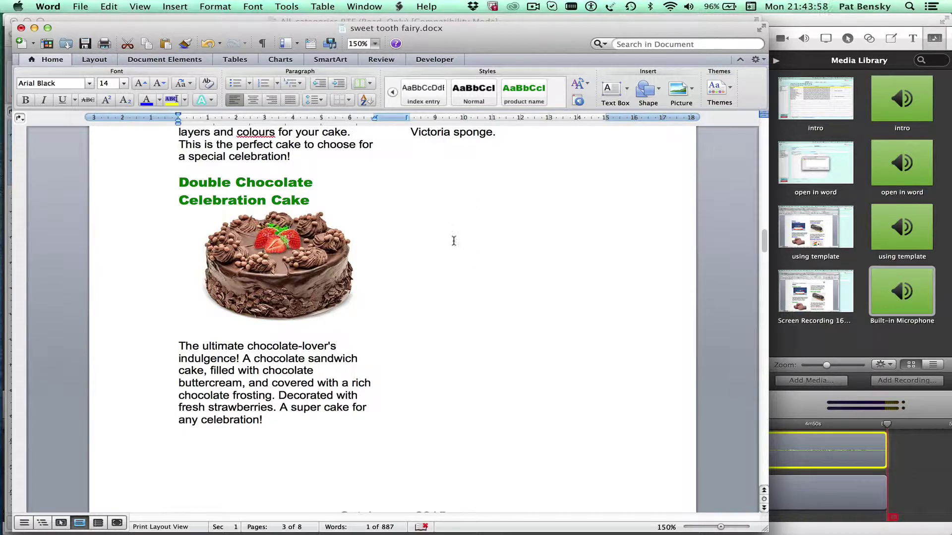
scroll(453, 243, down, 10)
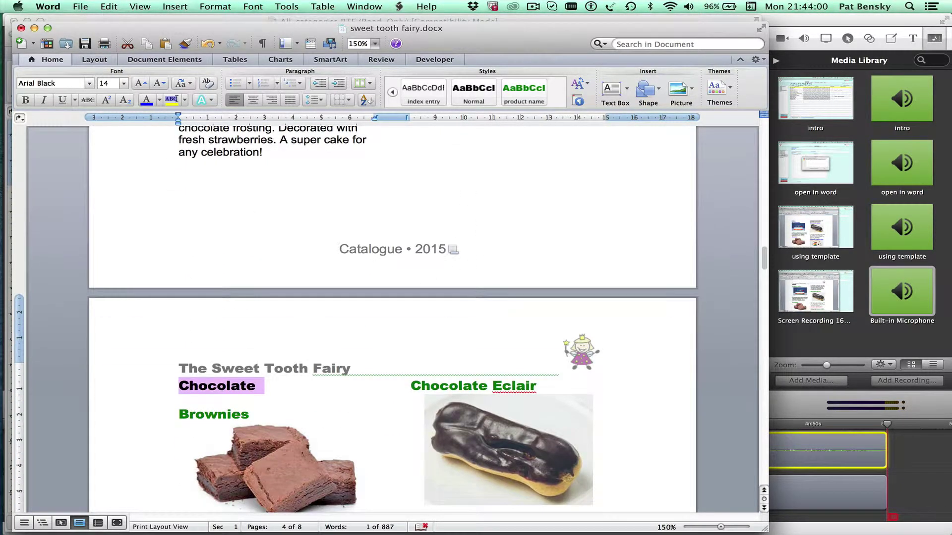
Clear Page break before in the category heading style's Line and Page Breaks settings
scroll(453, 245, up, 1)
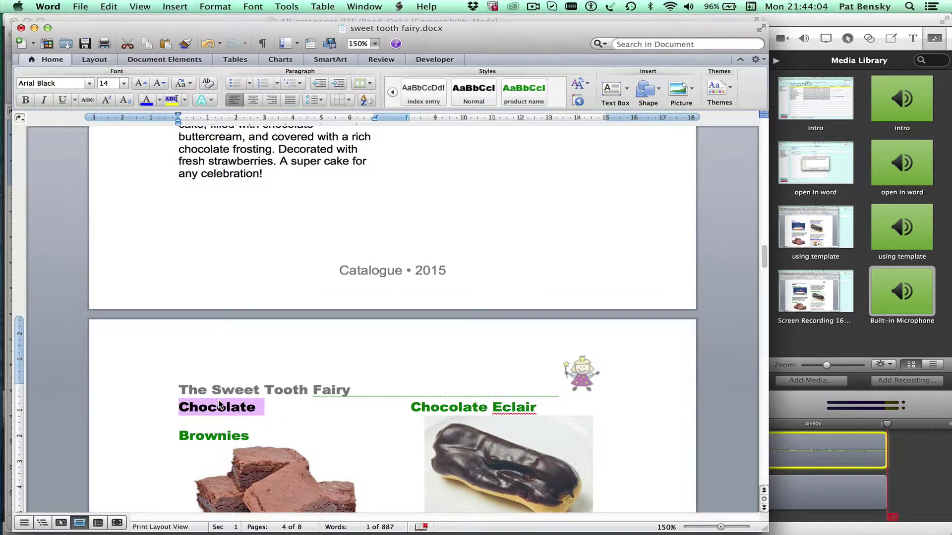
click(209, 6)
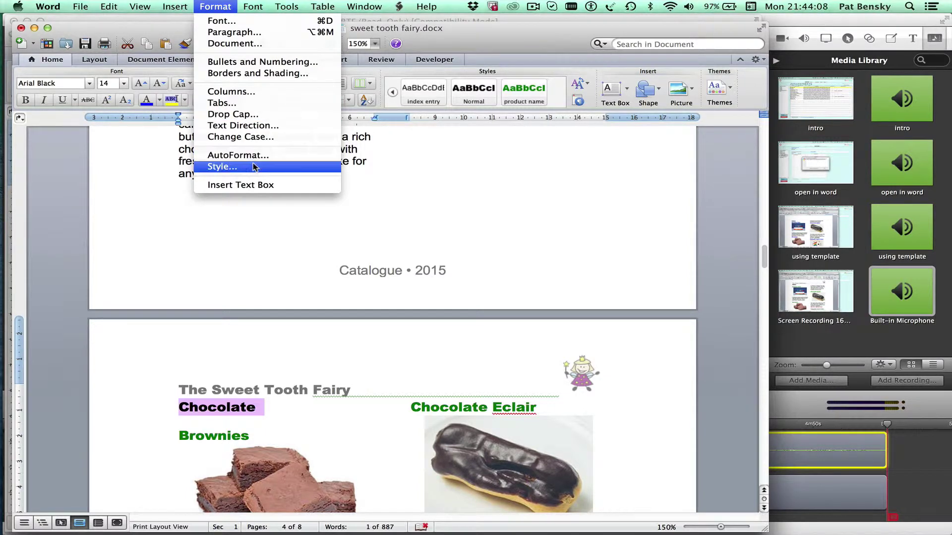
click(222, 166)
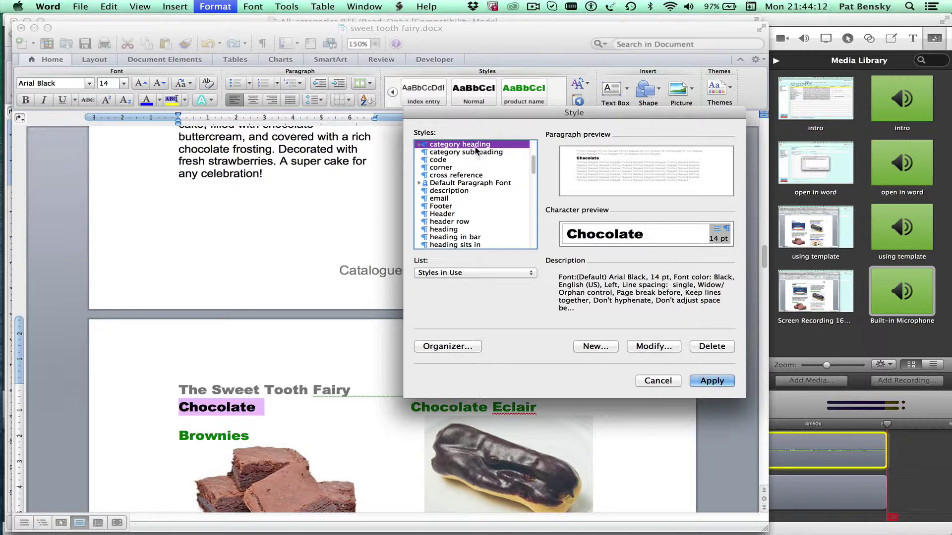
click(654, 346)
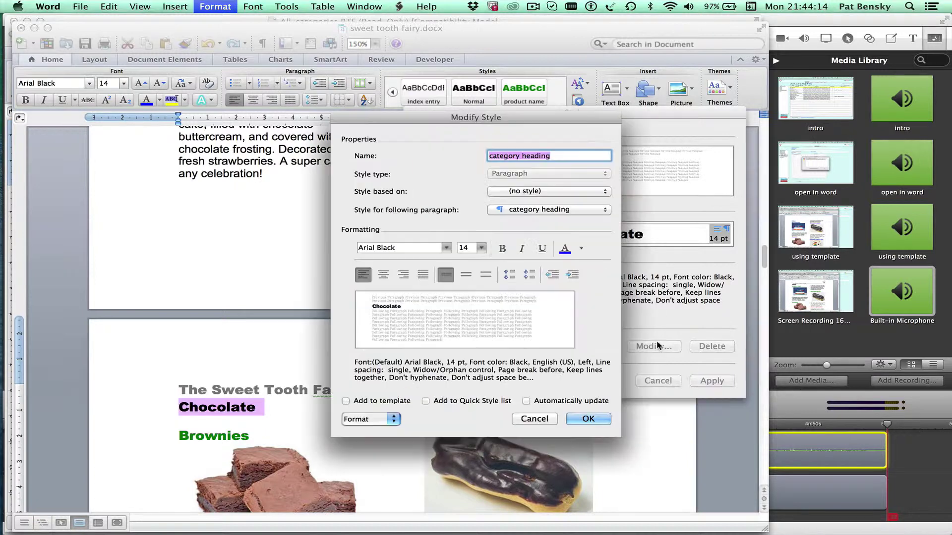
click(384, 419)
click(388, 445)
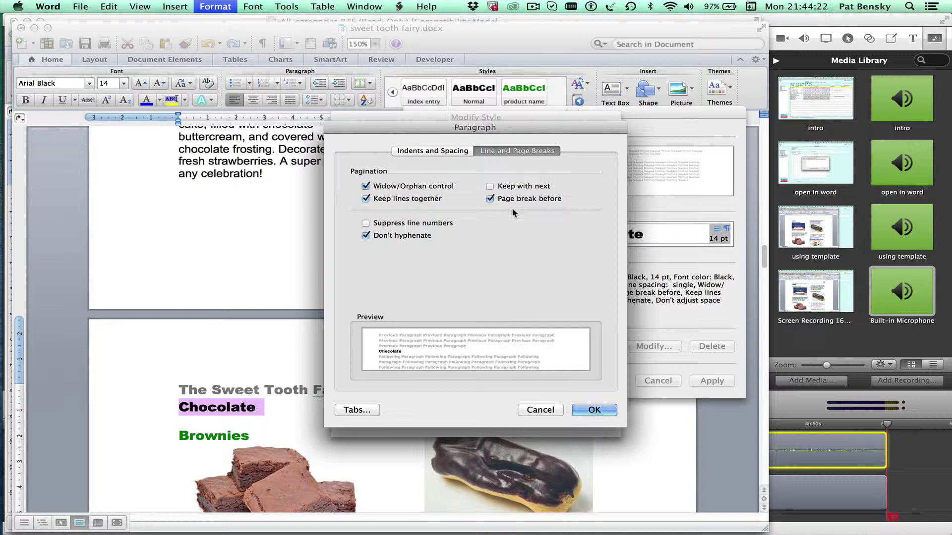
click(489, 199)
click(593, 410)
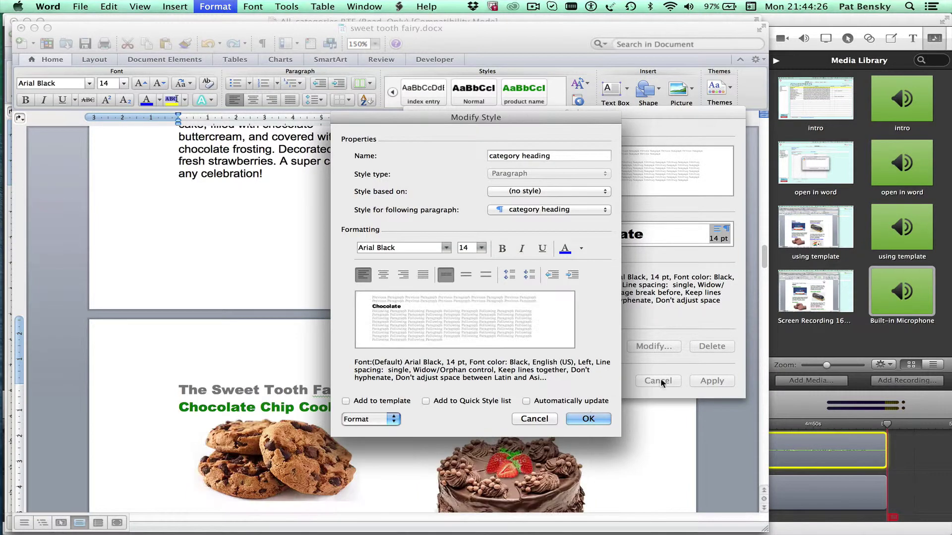
click(599, 418)
click(709, 381)
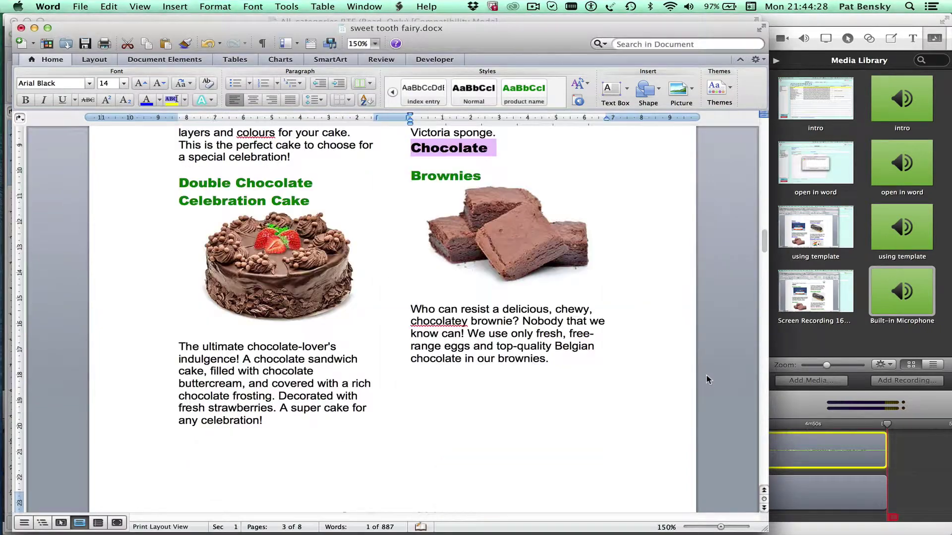
scroll(546, 303, up, 10)
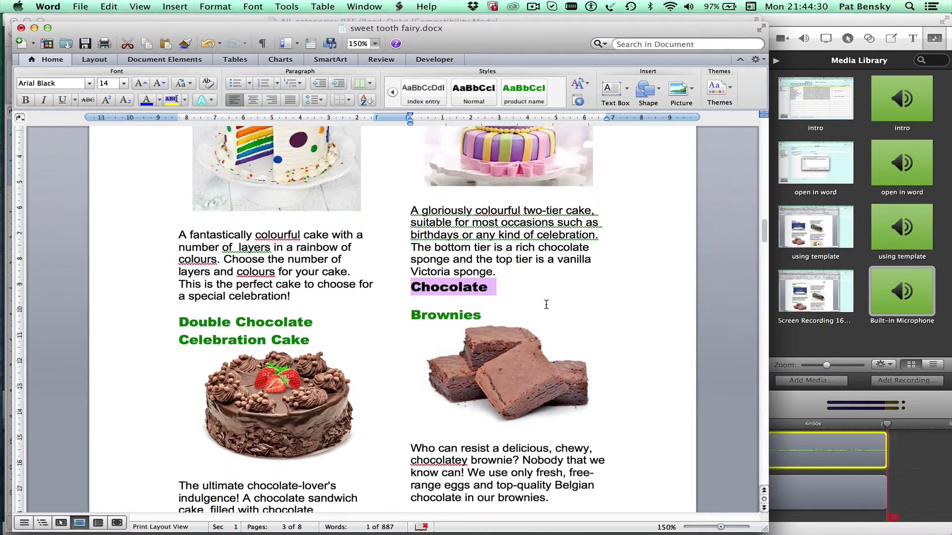
scroll(546, 302, down, 9)
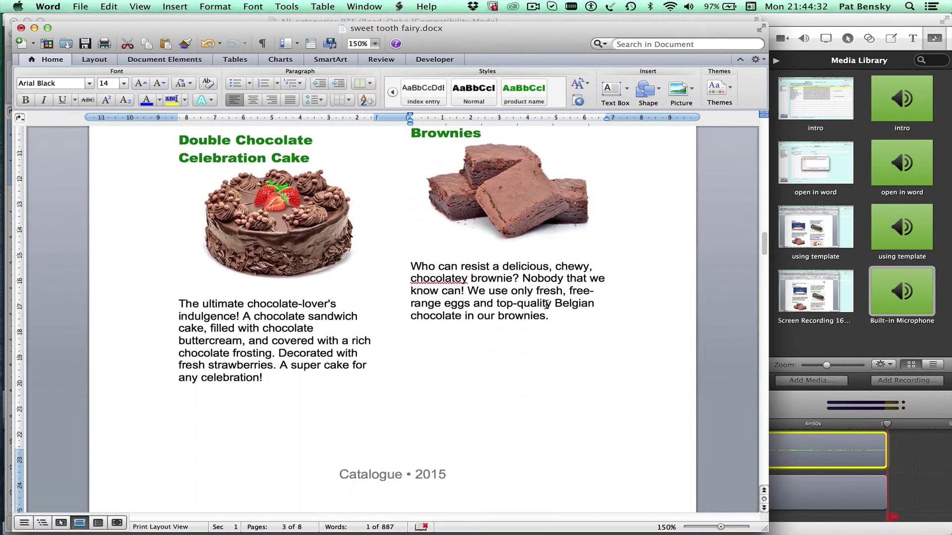
scroll(547, 305, up, 6)
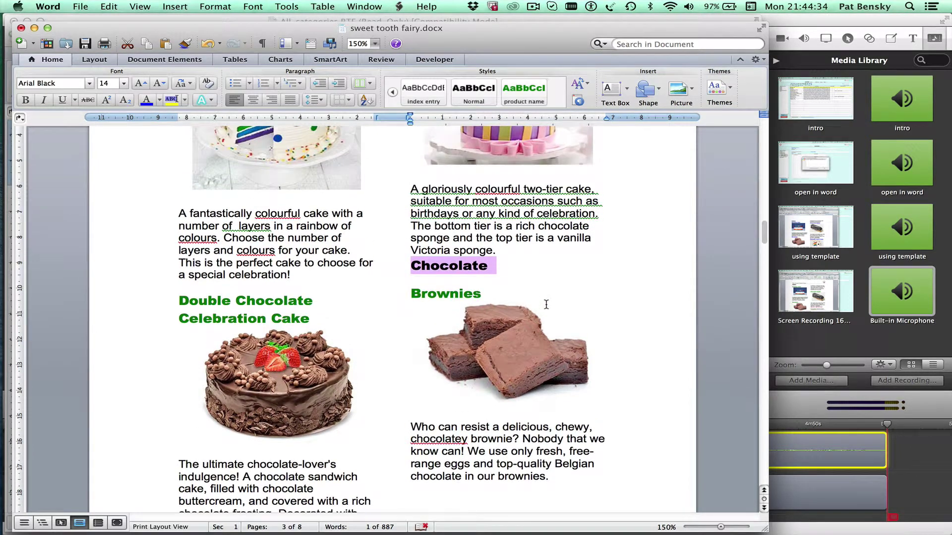
click(491, 298)
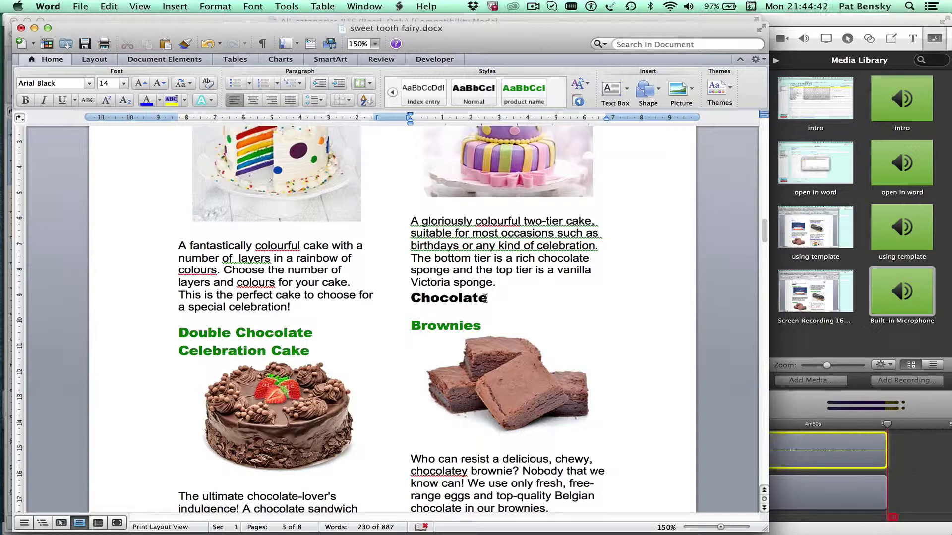
Give the category heading style 12 pt spacing before and apply it to the Chocolate heading
click(208, 7)
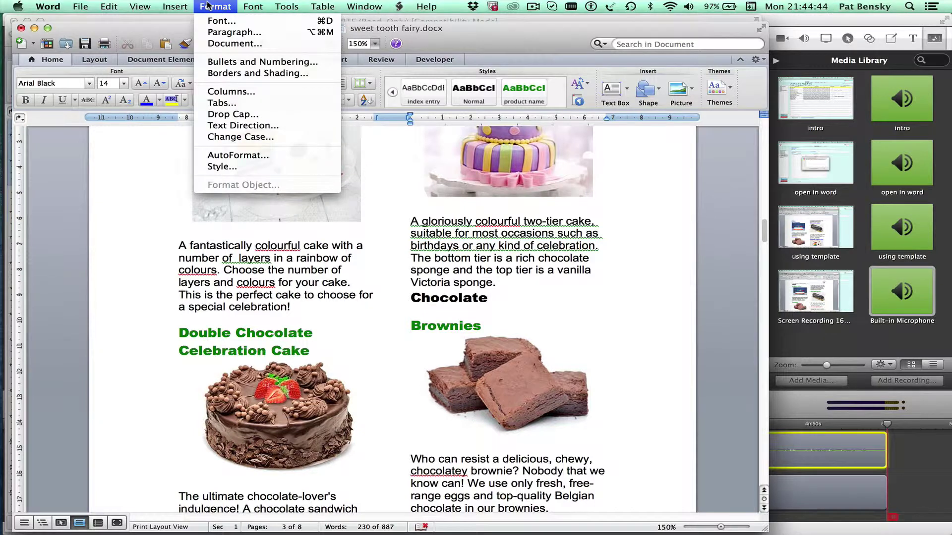
click(223, 167)
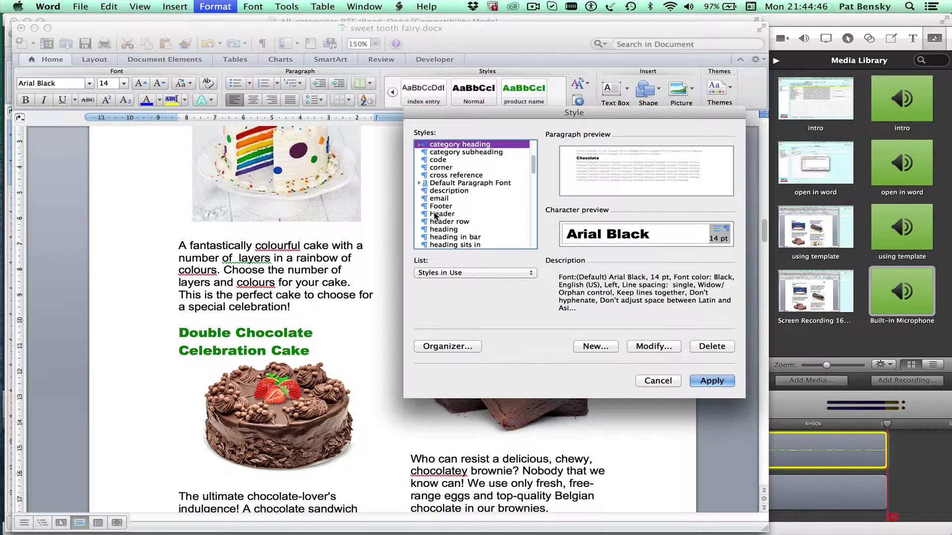
click(643, 347)
click(395, 420)
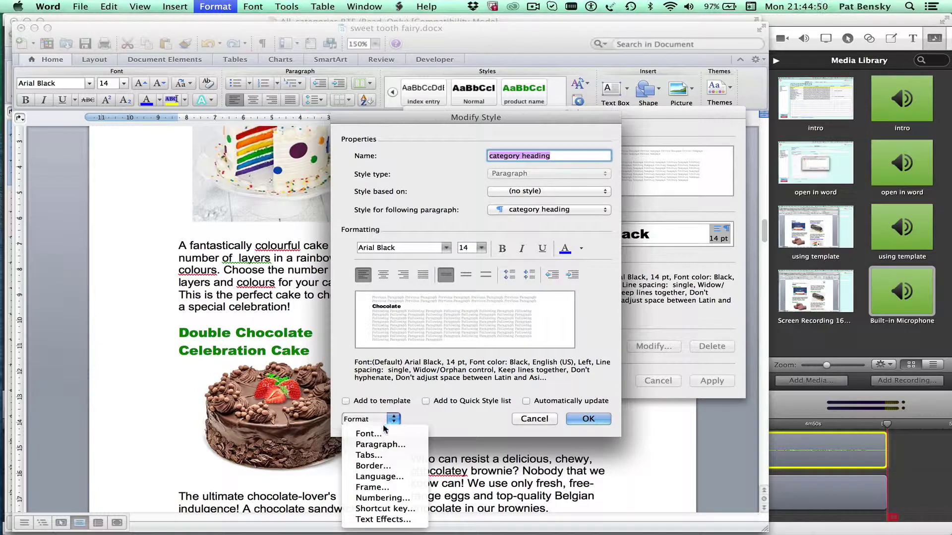
click(389, 445)
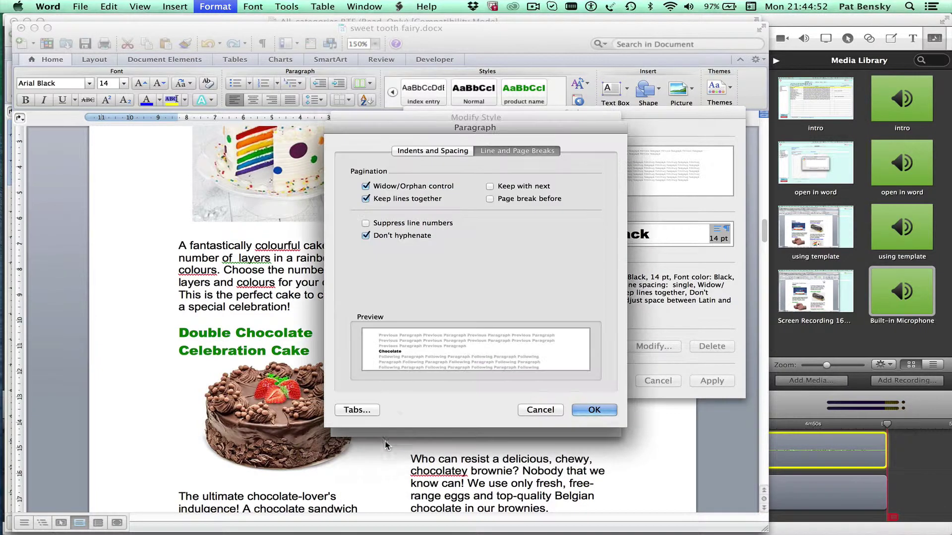
click(433, 151)
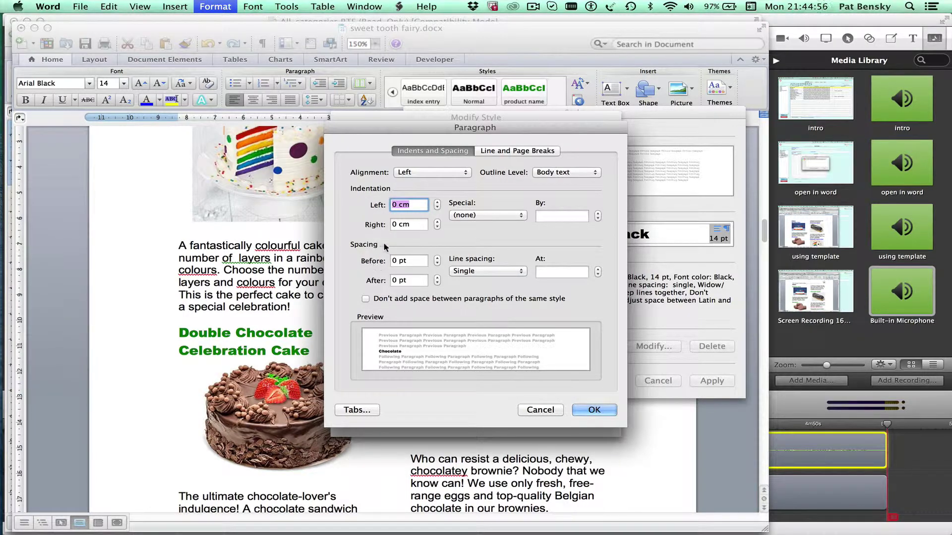
click(437, 259)
click(437, 259)
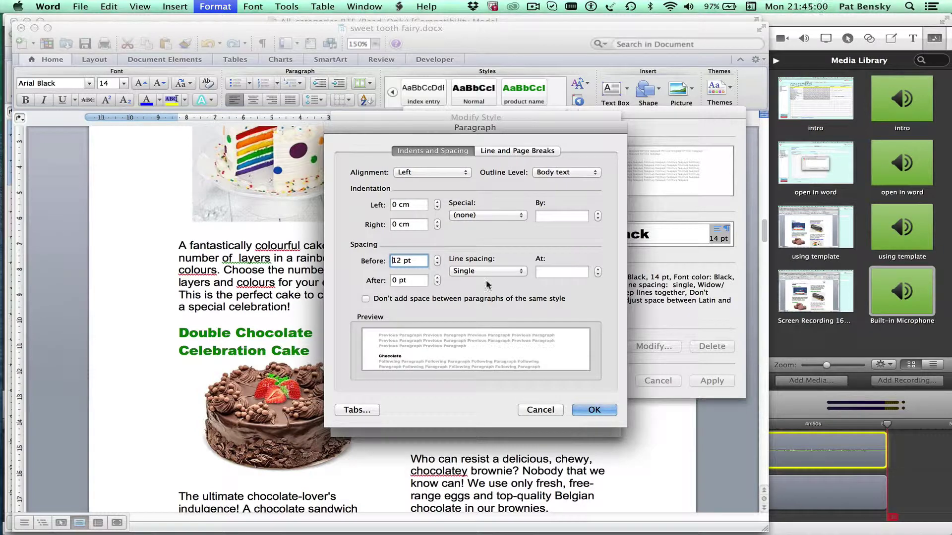
click(597, 410)
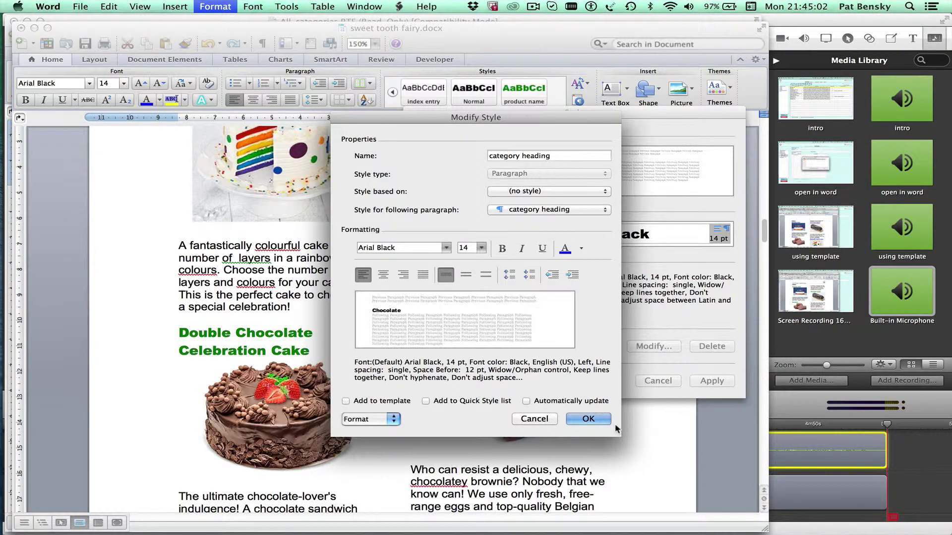
click(590, 420)
click(698, 381)
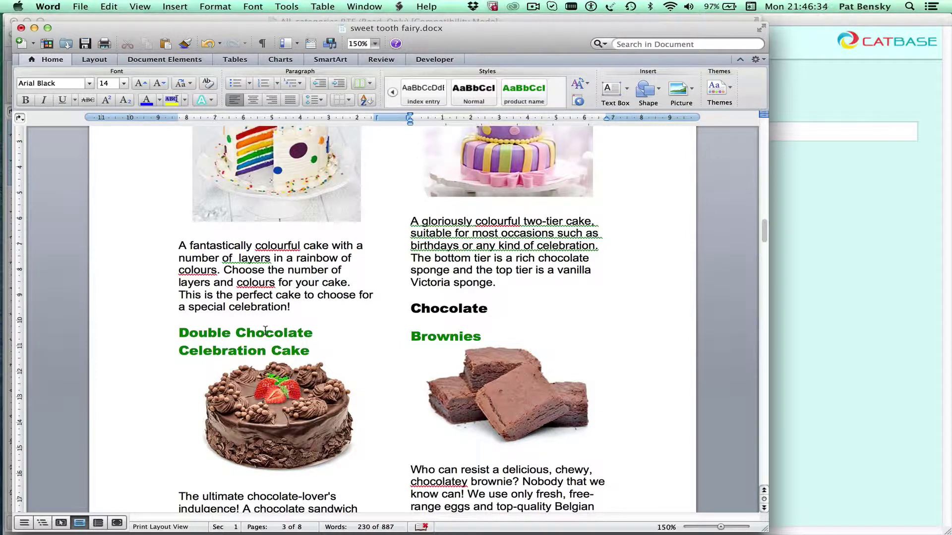
double_click(266, 331)
click(265, 331)
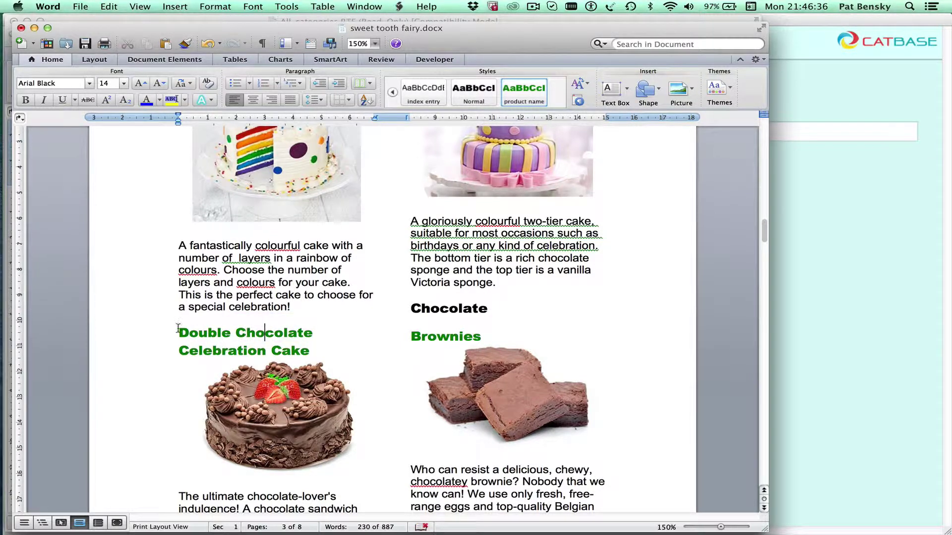
drag(178, 331, 314, 347)
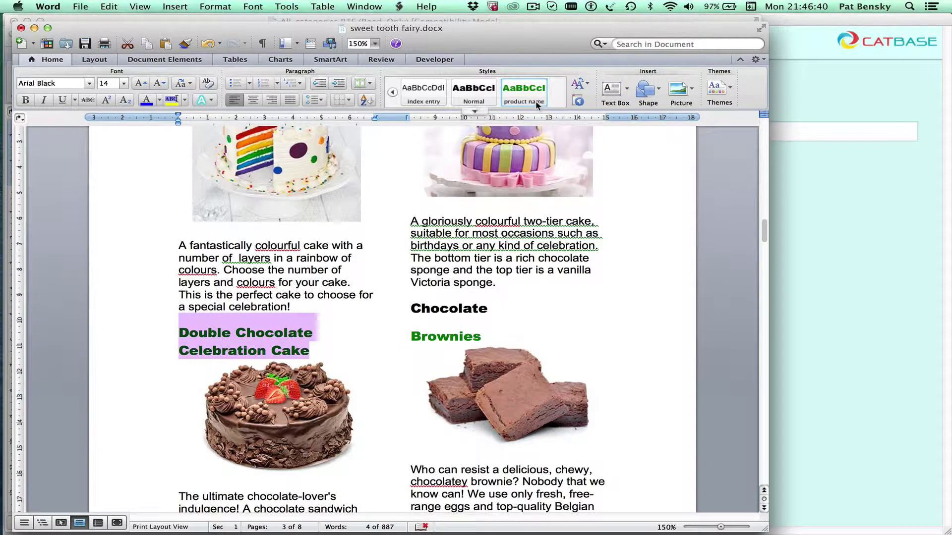
key(super+Tab)
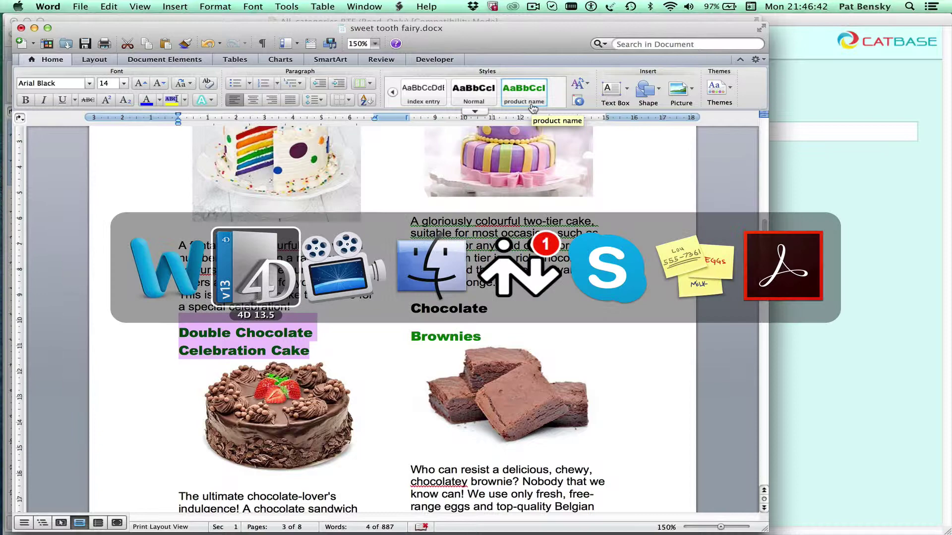
In CatBase, dismiss the publish message and open the Catalog without Variants publishing stylesheet under Products
key(super+Tab)
key(super+shift+Tab)
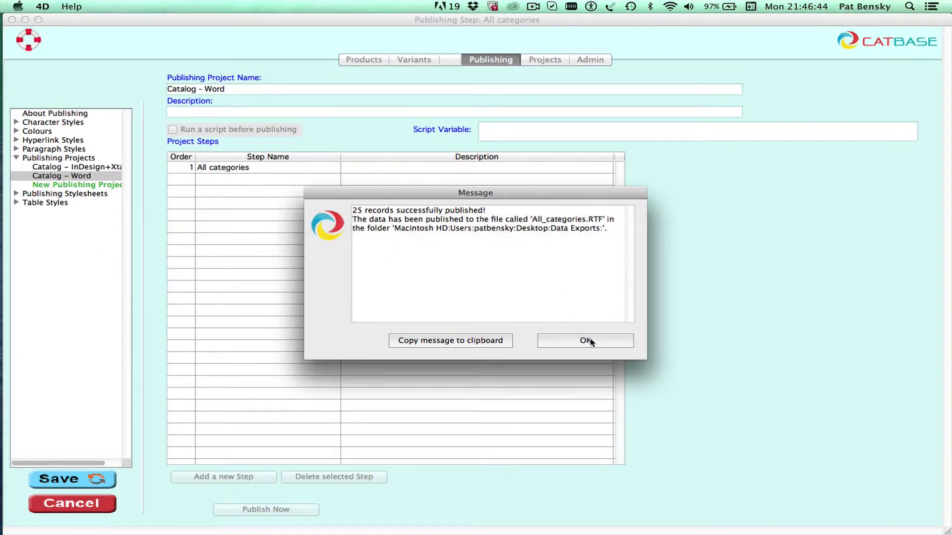
click(585, 340)
click(362, 60)
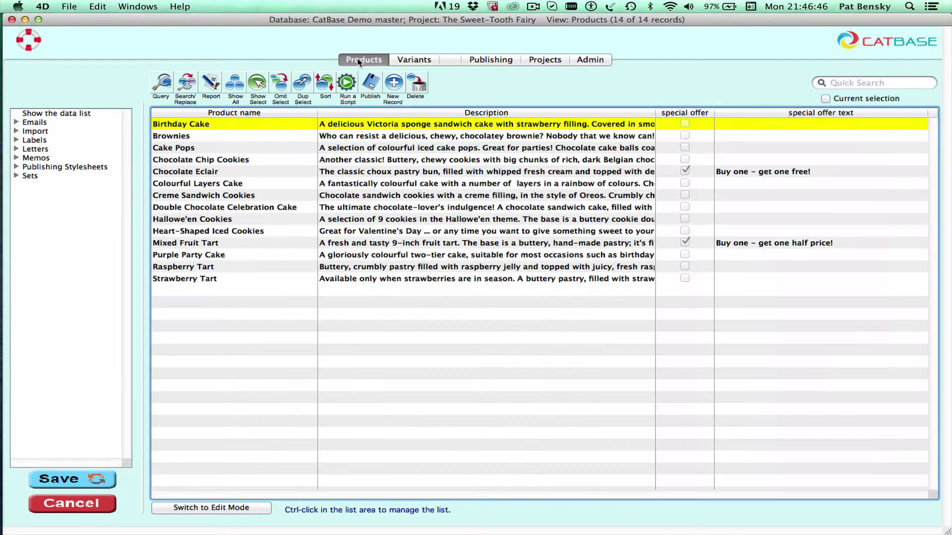
click(15, 168)
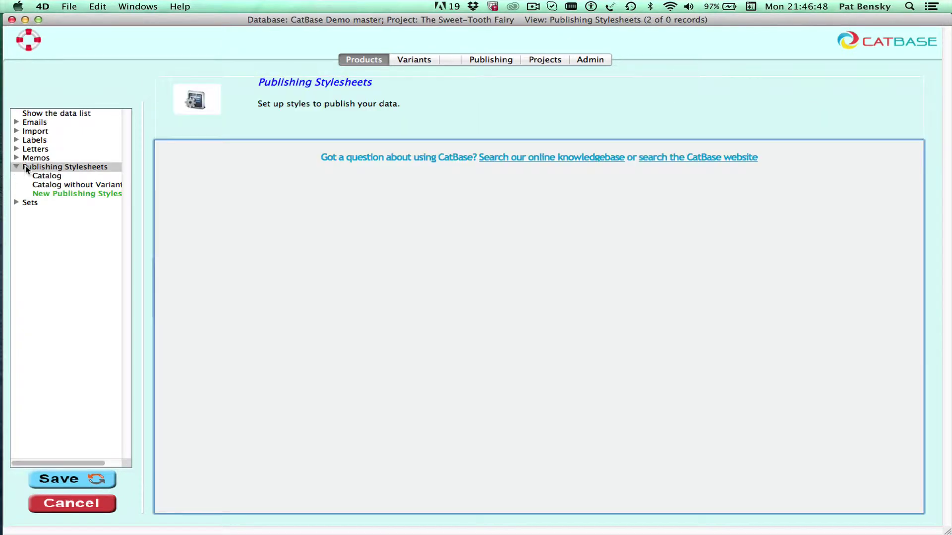
click(64, 186)
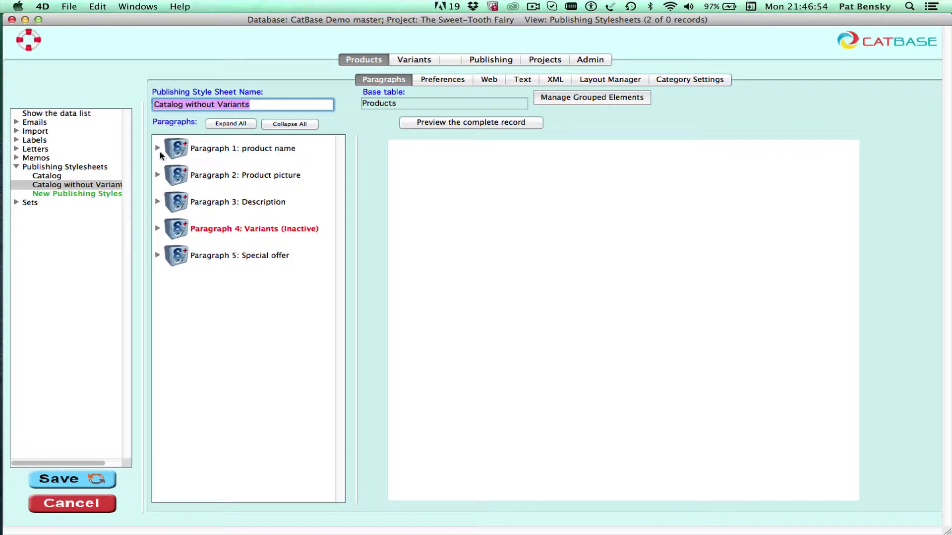
Inspect the product name and Description paragraph settings, cancelling each without changes
double_click(197, 149)
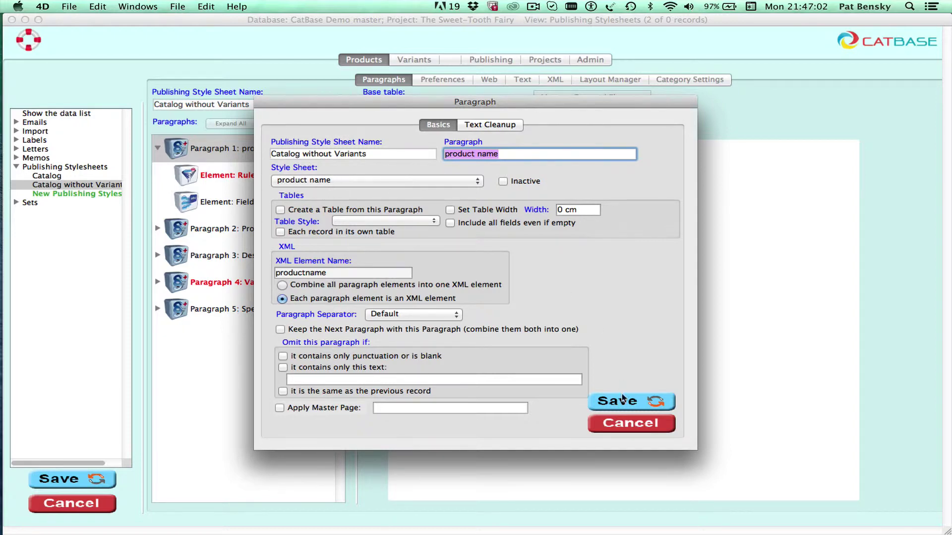
click(623, 424)
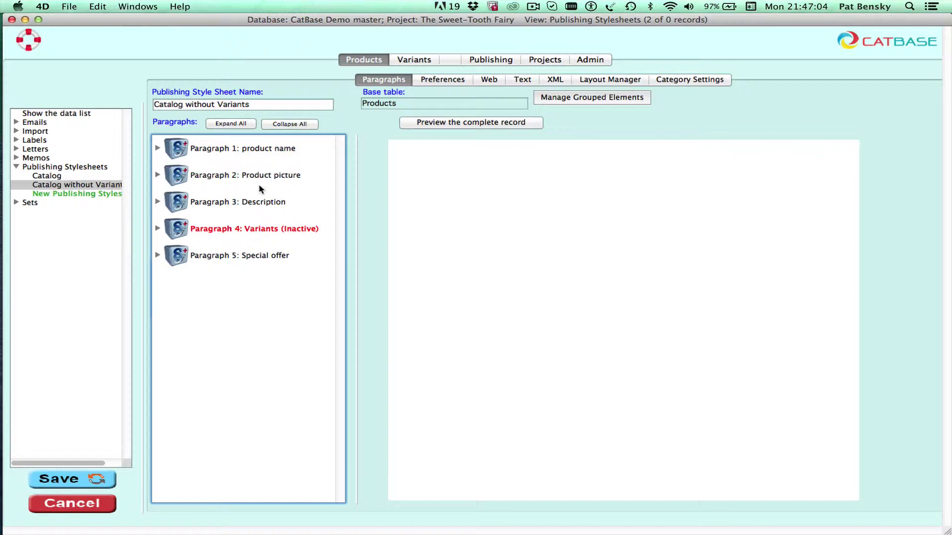
click(264, 207)
double_click(267, 203)
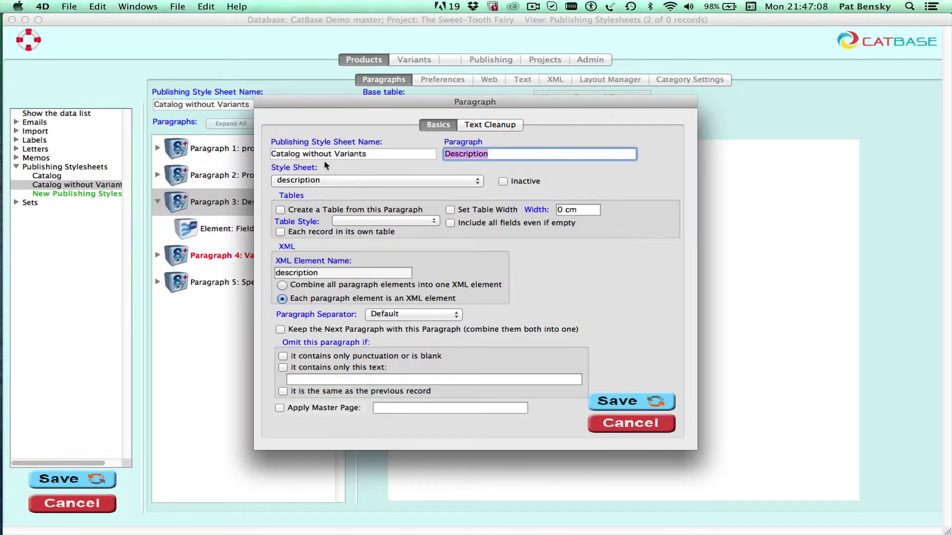
click(618, 426)
key(super+Tab)
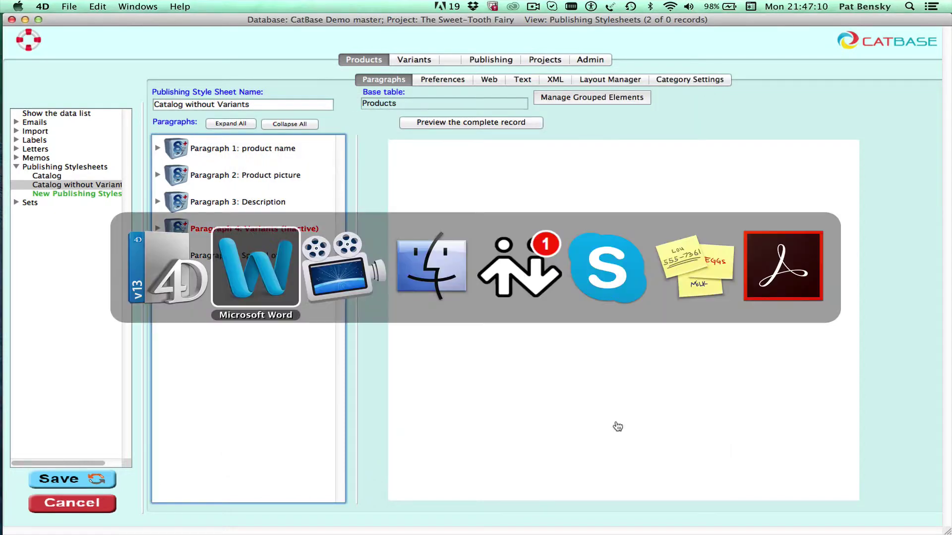
In Word, check the cake description's style (Arial 12 pt, black, left-aligned) in Format > Style, then cancel
click(274, 276)
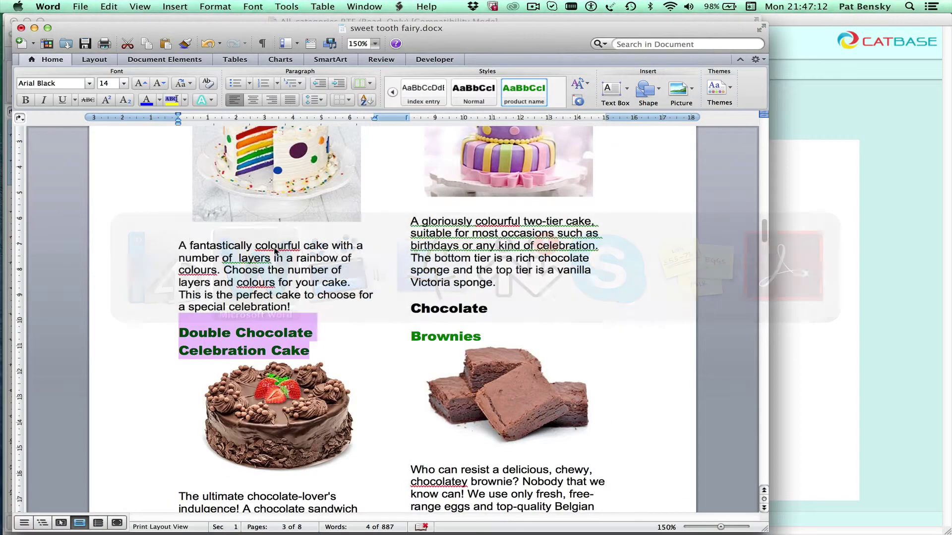
double_click(308, 269)
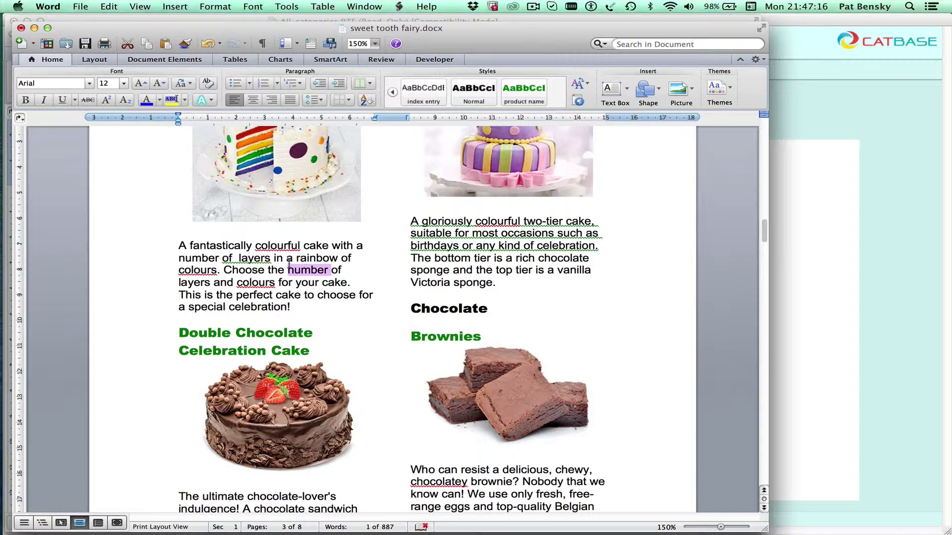
click(215, 7)
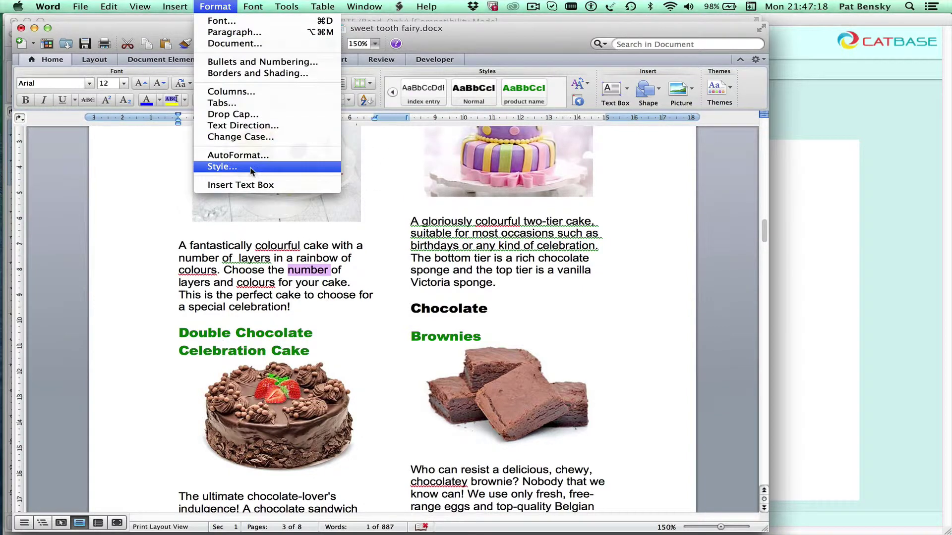
click(222, 167)
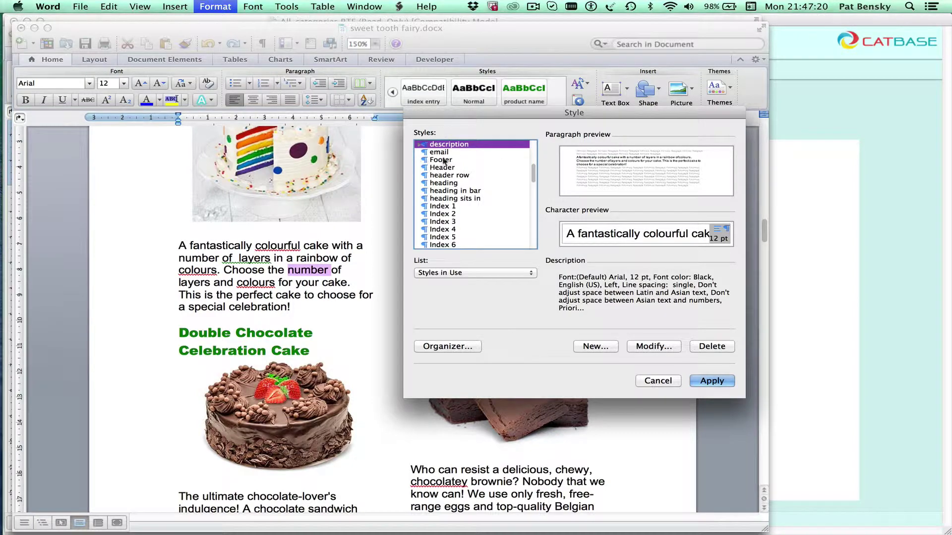
click(659, 381)
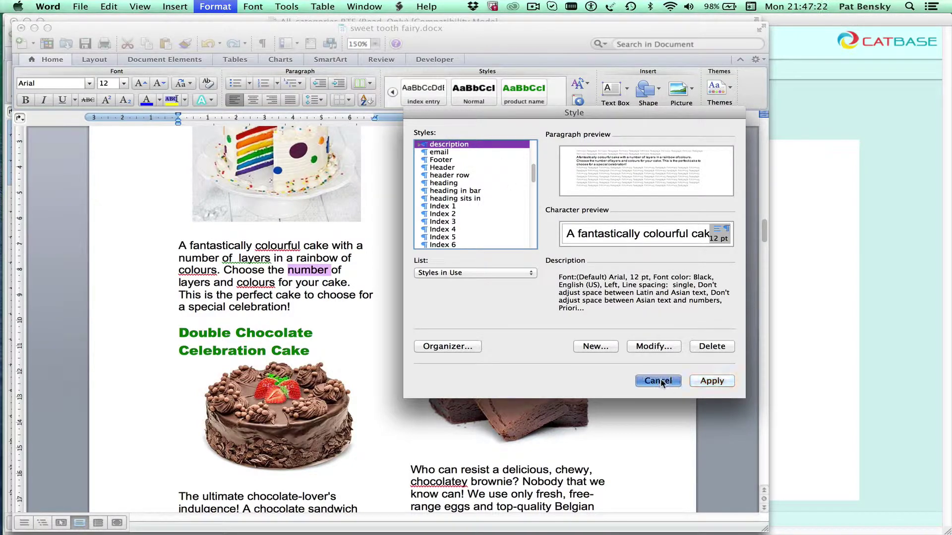